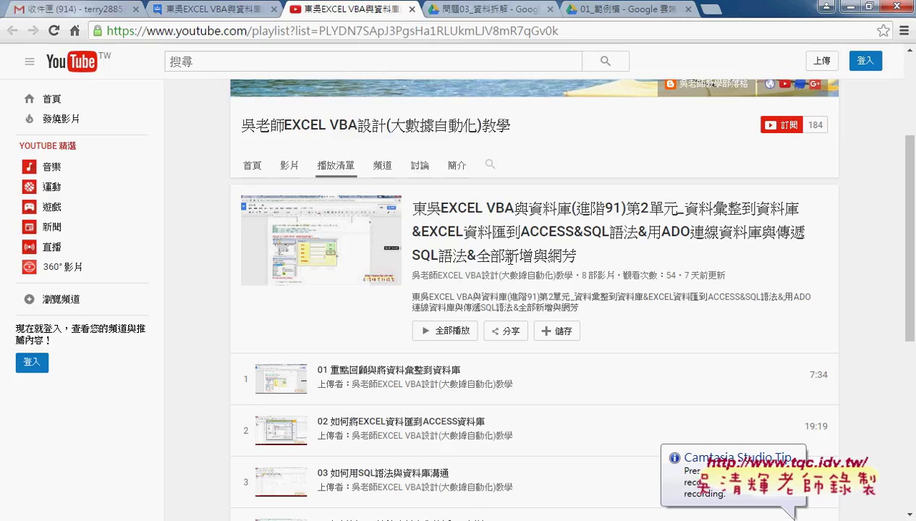
Step: Highlight 全部新增 and 網芳 in the playlist title, then open Network and Sharing Center from the tray
{"action": "mouse_move", "coordinate": [474, 255]}
{"action": "left_mouse_down"}
{"action": "mouse_move", "coordinate": [579, 253]}
{"action": "mouse_move", "coordinate": [534, 255]}
{"action": "left_mouse_up"}
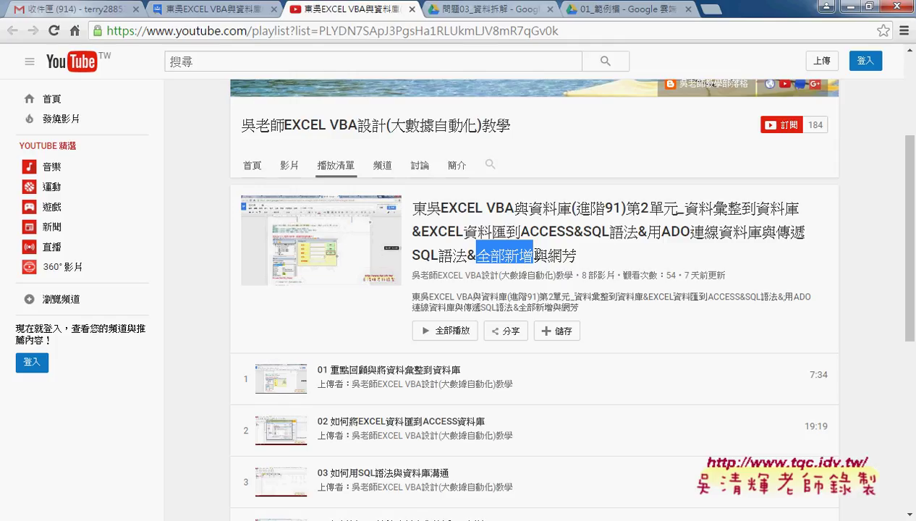
{"action": "left_click_drag", "start_coordinate": [548, 255], "coordinate": [586, 257]}
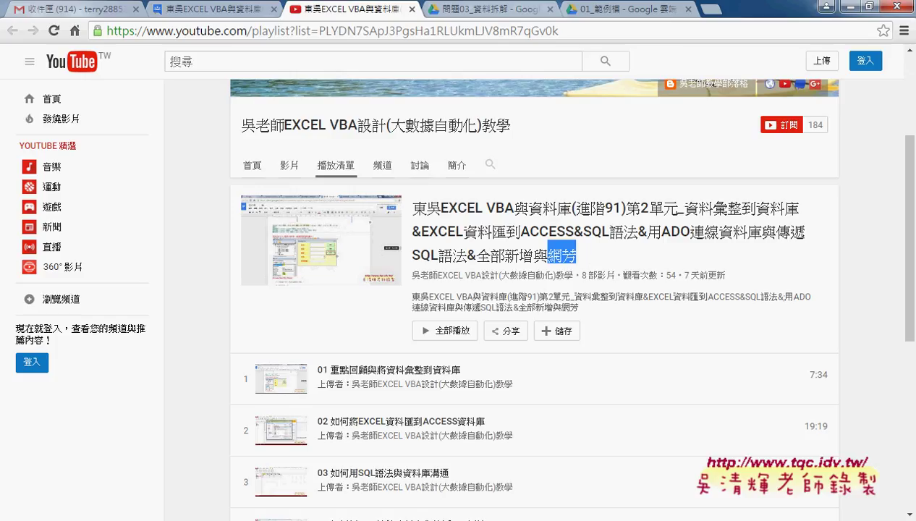
{"action": "left_click", "coordinate": [801, 520]}
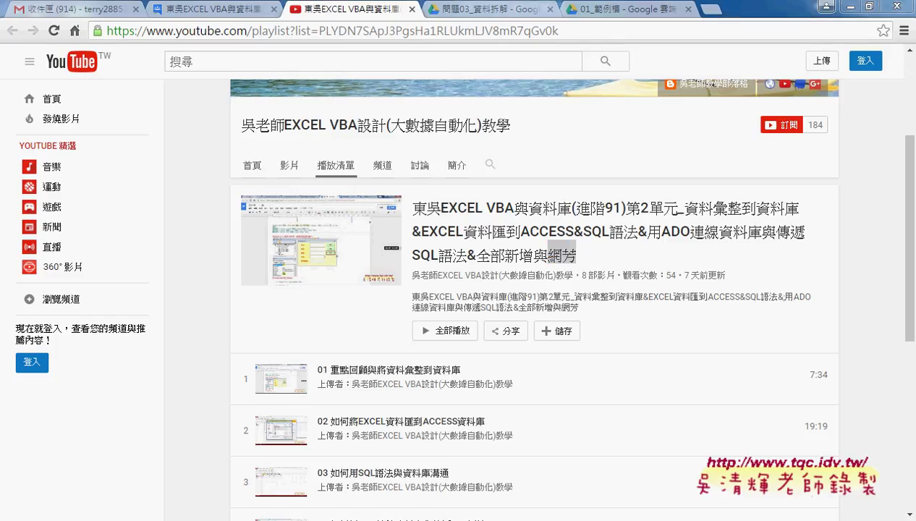
{"action": "key", "text": "Escape"}
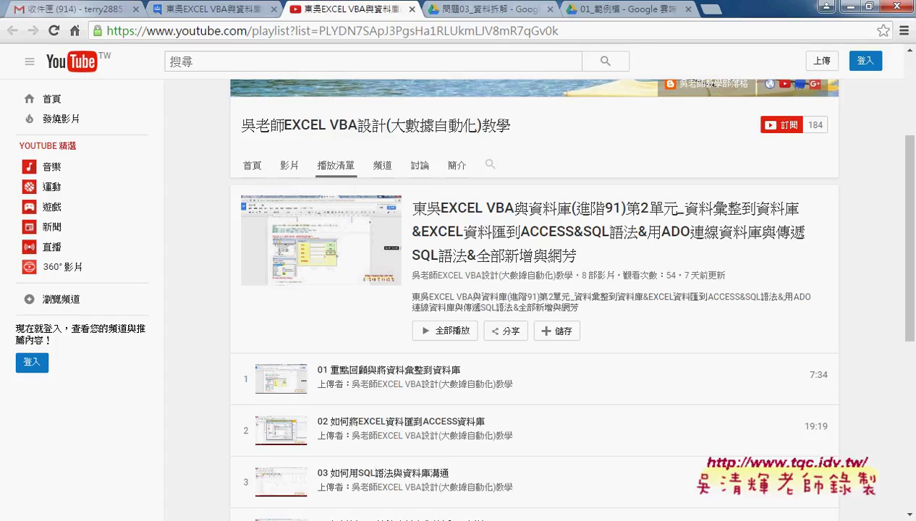
{"action": "left_click", "coordinate": [818, 520]}
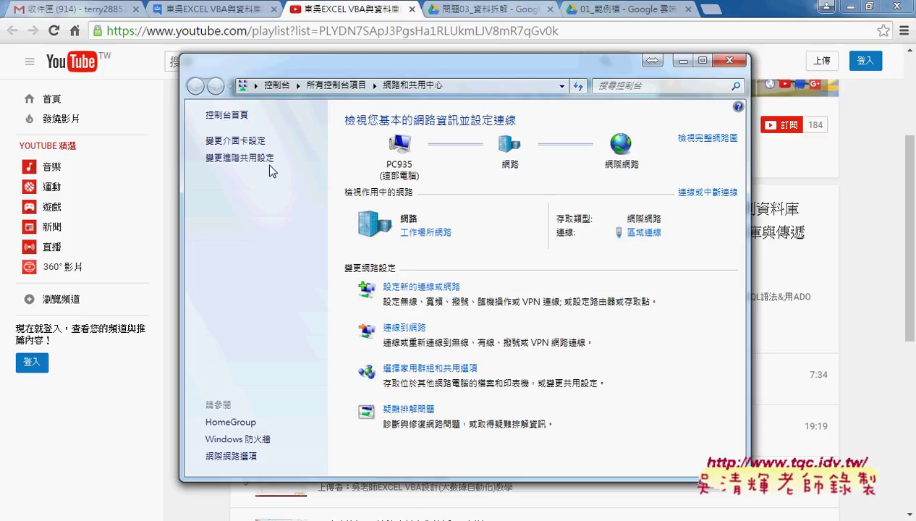
Step: Select Turn off password protected sharing in advanced sharing settings, then close Control Panel
{"action": "left_click", "coordinate": [250, 158]}
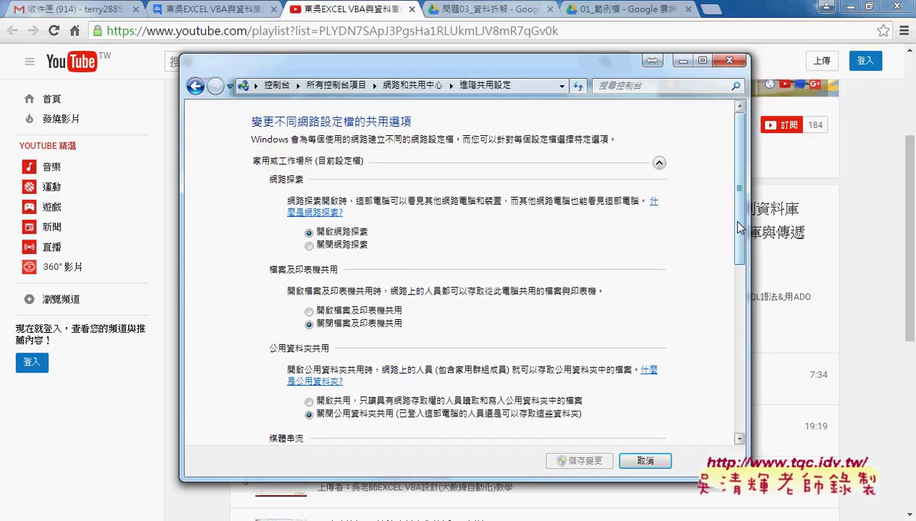
{"action": "left_click_drag", "start_coordinate": [734, 226], "coordinate": [756, 419]}
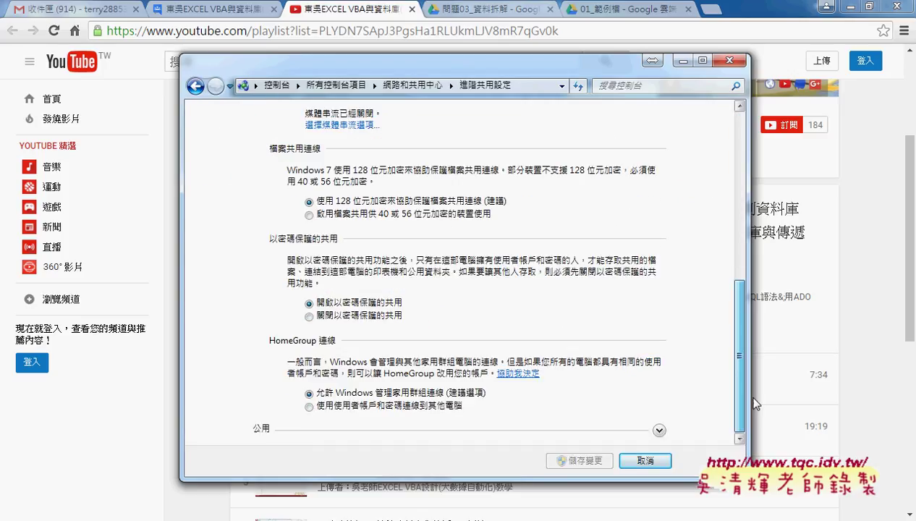
{"action": "left_click", "coordinate": [383, 316]}
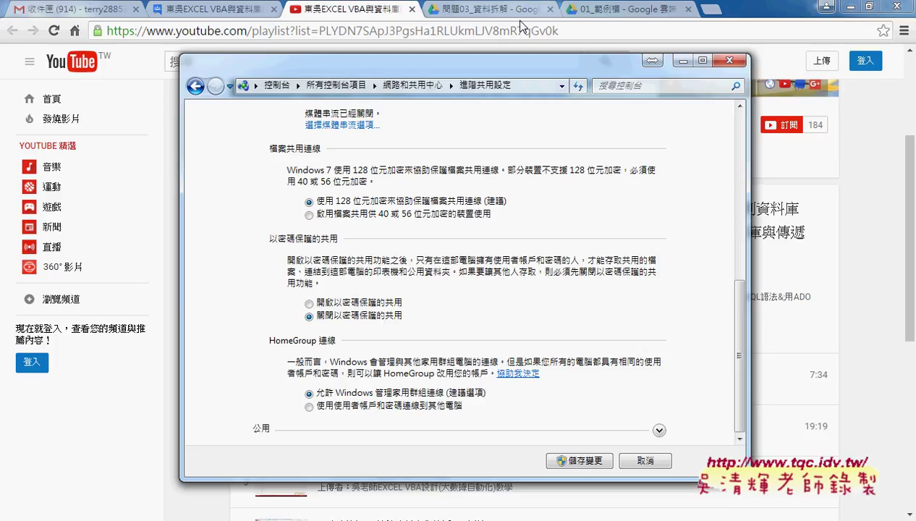
{"action": "left_click", "coordinate": [725, 68]}
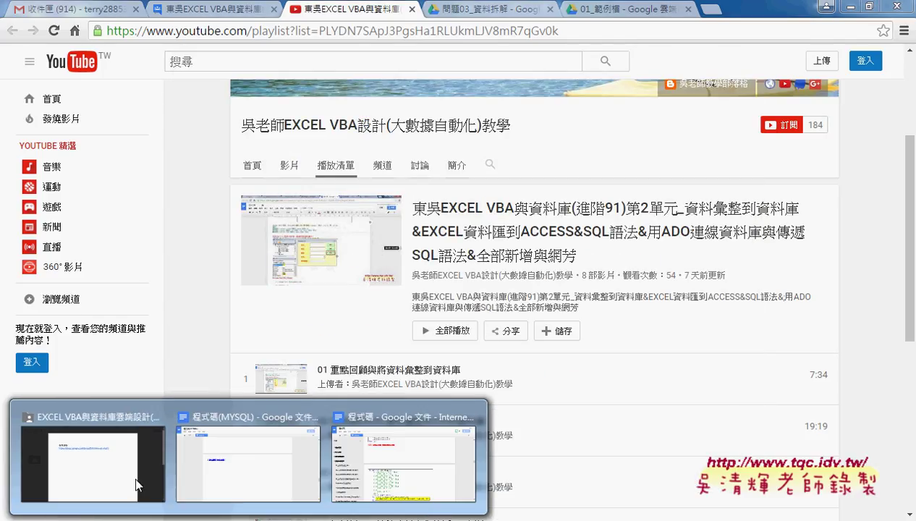
Step: Bring up the 程式碼(MYSQL) doc, scroll up to 如何改用MYSQL資料庫 and highlight it with its XAMPP screenshot
{"action": "left_click", "coordinate": [248, 456]}
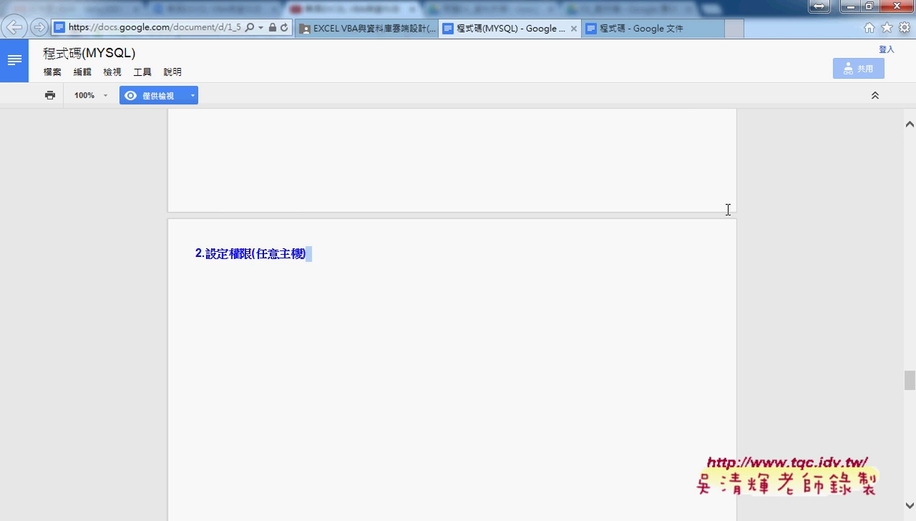
{"action": "scroll", "coordinate": [854, 326], "scroll_direction": "up", "scroll_amount": 10}
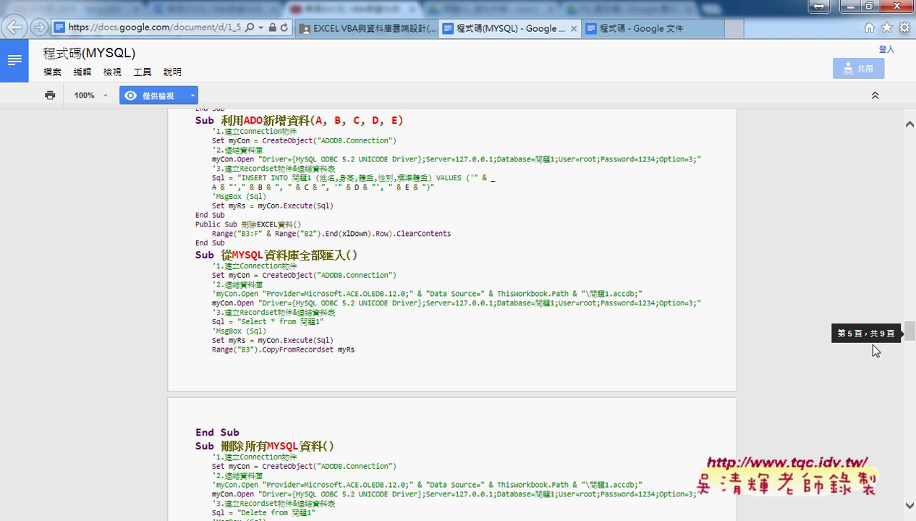
{"action": "scroll", "coordinate": [865, 318], "scroll_direction": "up", "scroll_amount": 5}
{"action": "scroll", "coordinate": [855, 275], "scroll_direction": "up", "scroll_amount": 5}
{"action": "scroll", "coordinate": [843, 231], "scroll_direction": "up", "scroll_amount": 5}
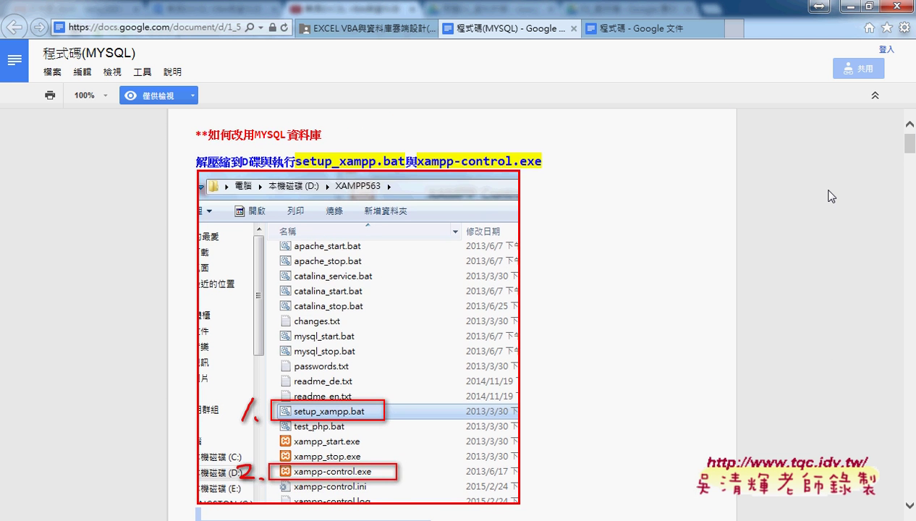
{"action": "left_click_drag", "start_coordinate": [831, 196], "coordinate": [608, 76]}
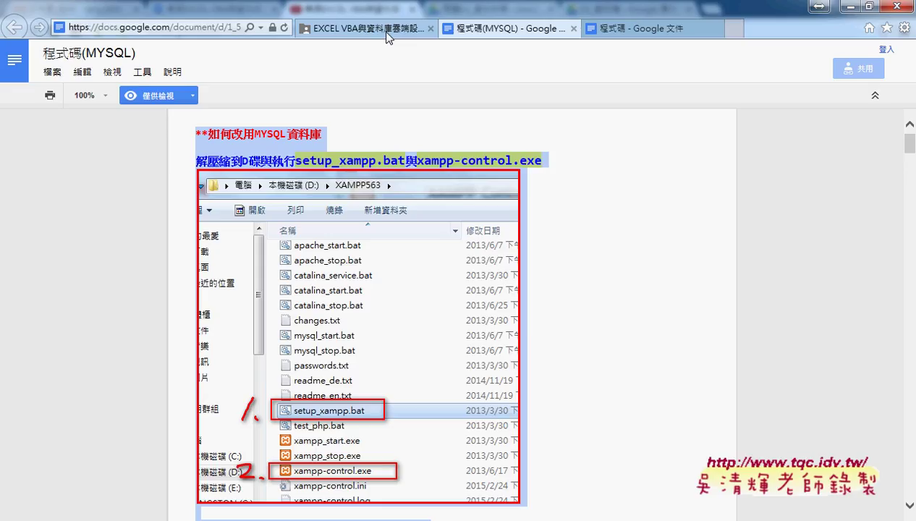
{"action": "left_click", "coordinate": [558, 218]}
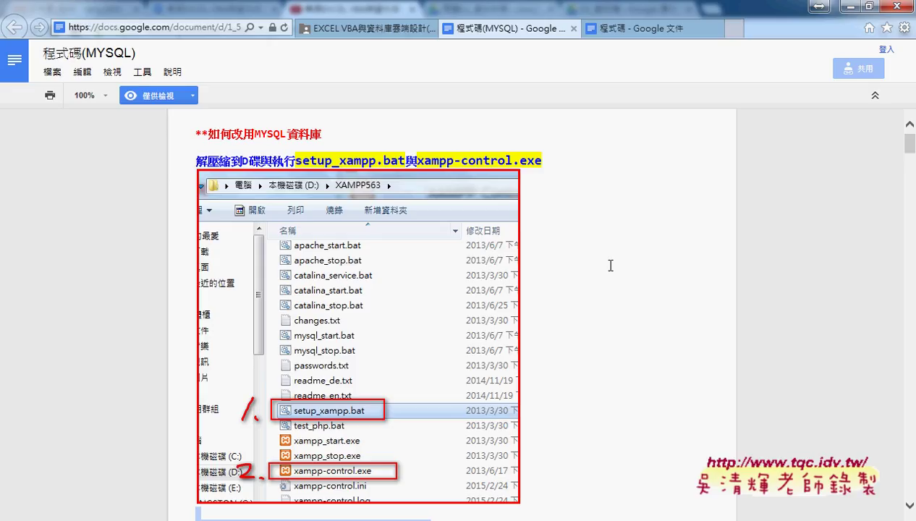
{"action": "scroll", "coordinate": [587, 200], "scroll_direction": "down", "scroll_amount": 2}
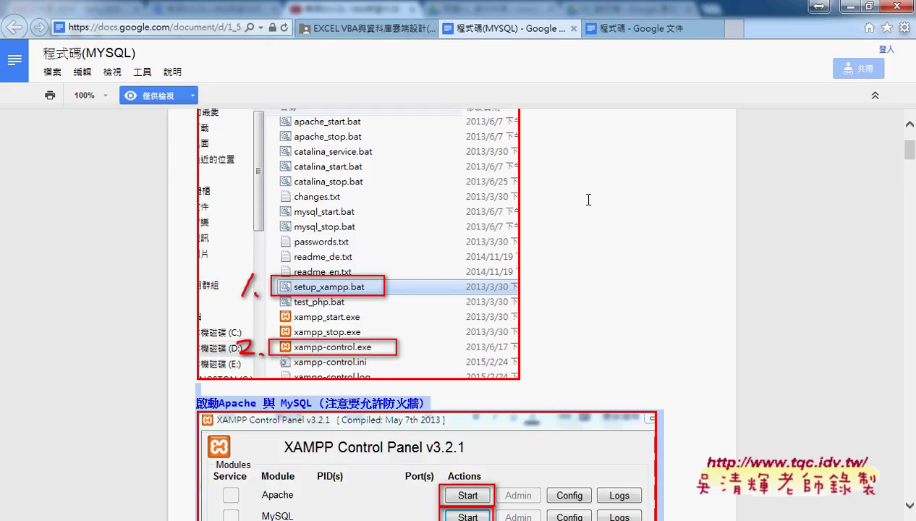
{"action": "scroll", "coordinate": [588, 199], "scroll_direction": "down", "scroll_amount": 2}
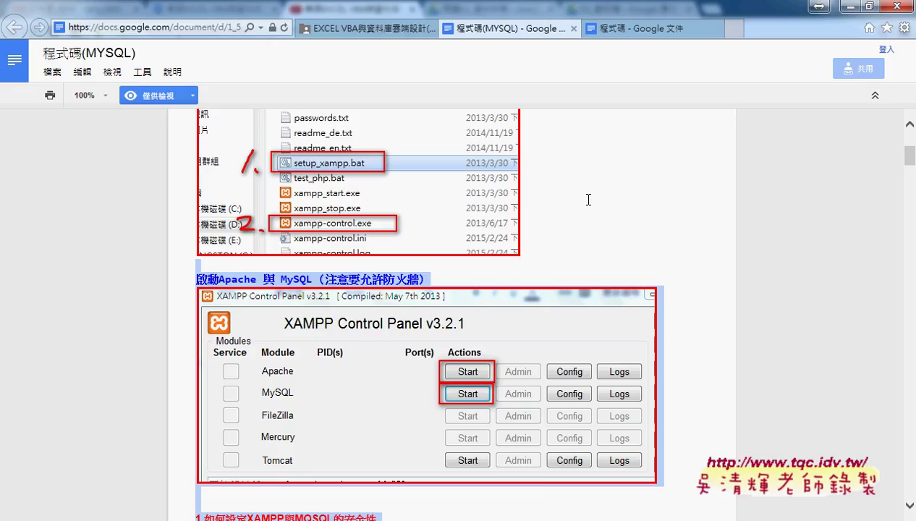
{"action": "scroll", "coordinate": [627, 234], "scroll_direction": "up", "scroll_amount": 2}
{"action": "scroll", "coordinate": [608, 275], "scroll_direction": "up", "scroll_amount": 1}
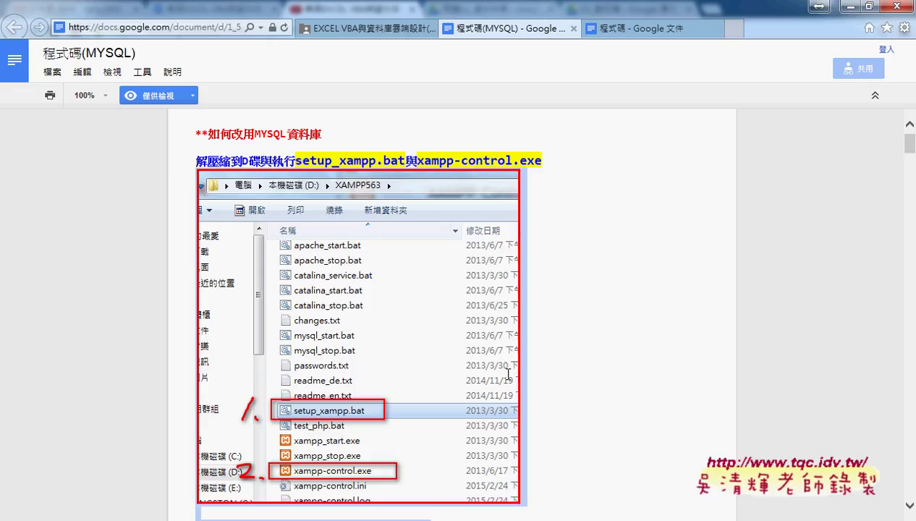
{"action": "scroll", "coordinate": [594, 373], "scroll_direction": "down", "scroll_amount": 1}
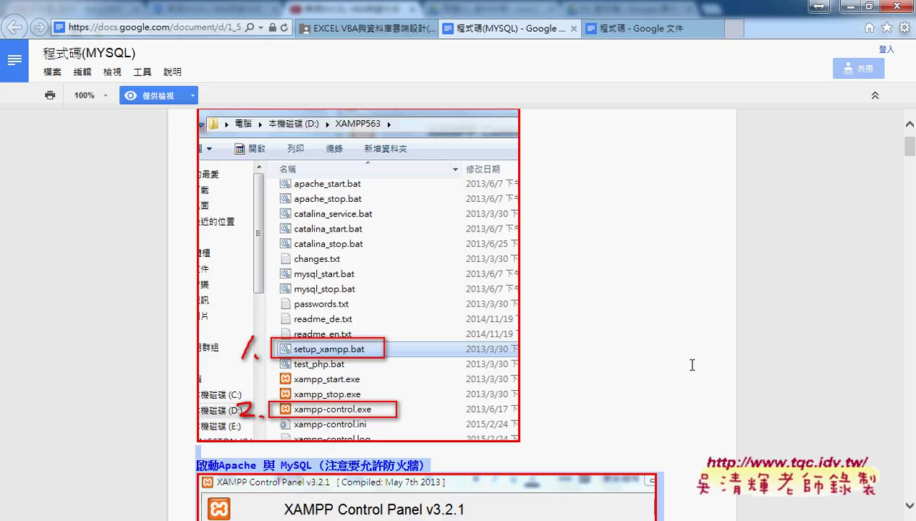
{"action": "scroll", "coordinate": [699, 401], "scroll_direction": "down", "scroll_amount": 3}
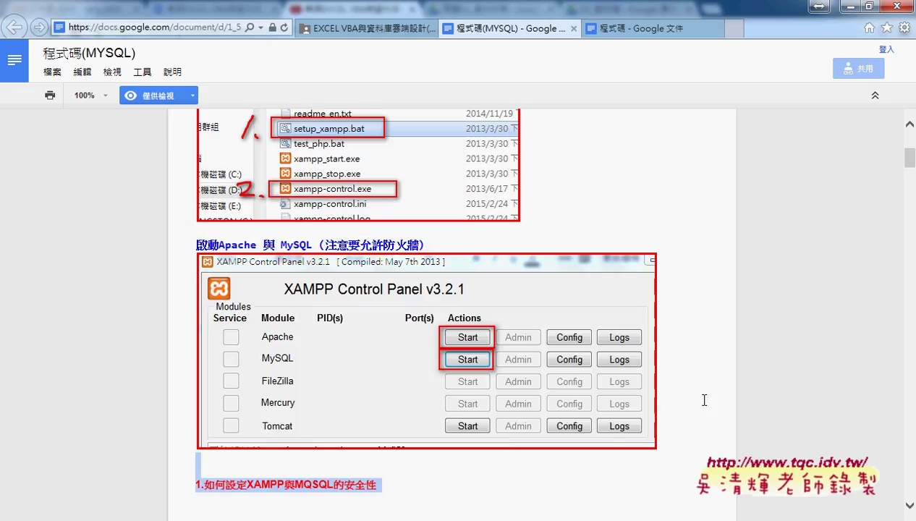
{"action": "scroll", "coordinate": [325, 227], "scroll_direction": "up", "scroll_amount": 3}
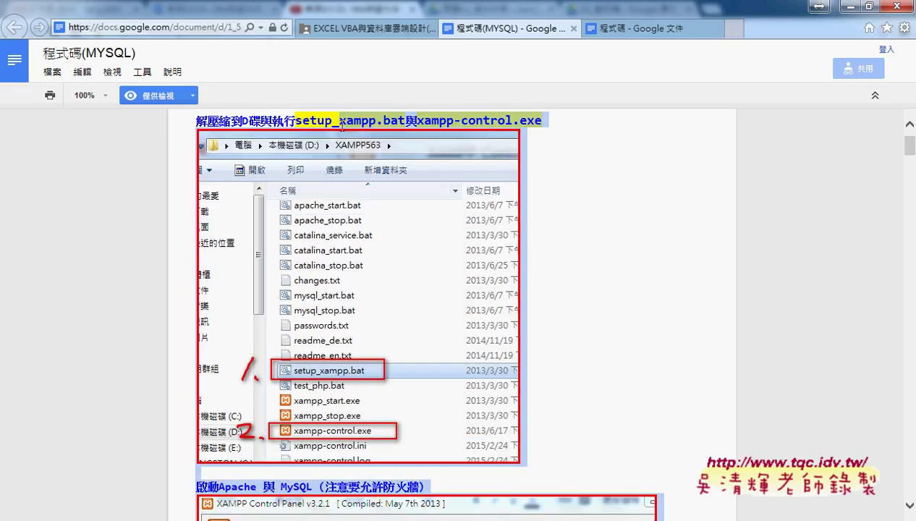
{"action": "left_click_drag", "start_coordinate": [722, 313], "coordinate": [200, 120]}
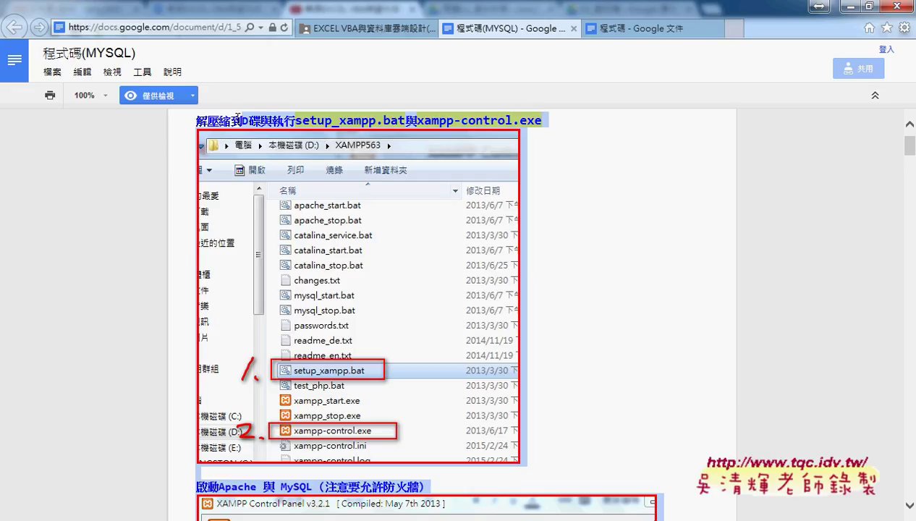
{"action": "left_click", "coordinate": [333, 108]}
Step: Open the 問題01_表單設計 Drive folder and start downloading the XAMPP563 zip
{"action": "left_click", "coordinate": [365, 28]}
{"action": "mouse_move", "coordinate": [601, 80]}
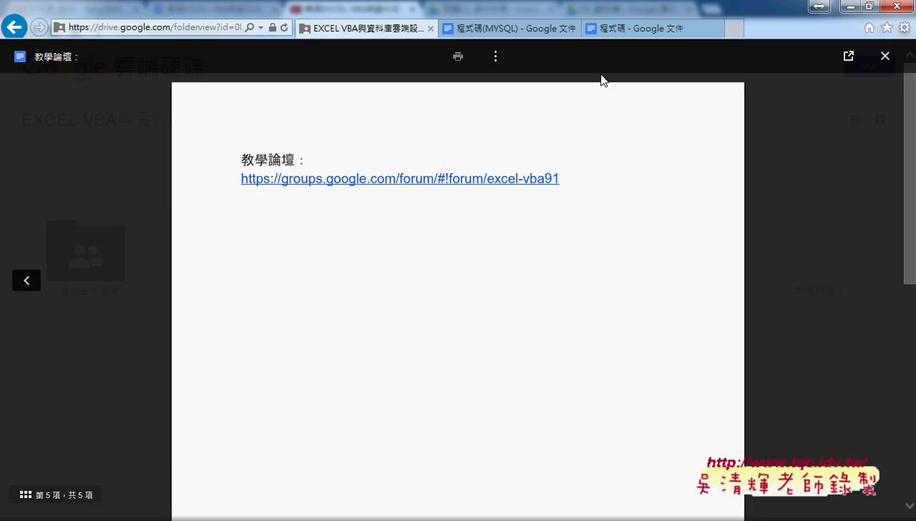
{"action": "left_click", "coordinate": [885, 56]}
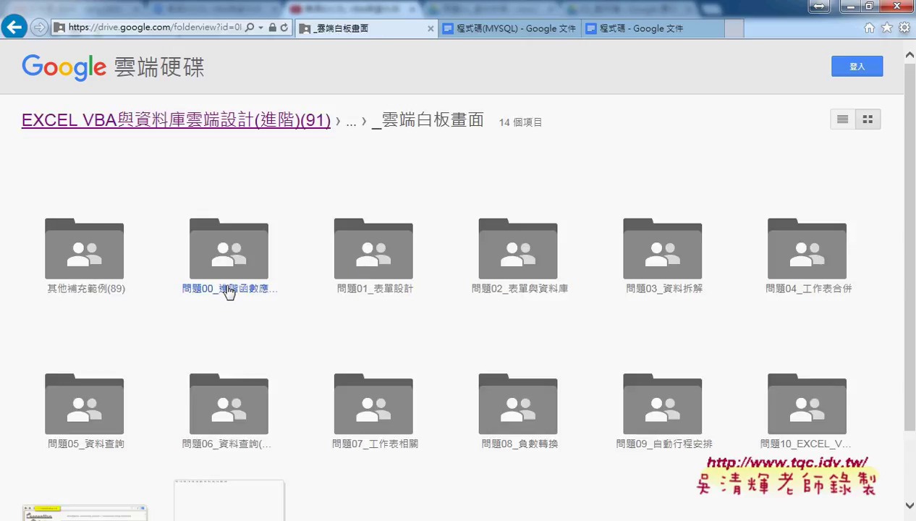
{"action": "left_click", "coordinate": [385, 291]}
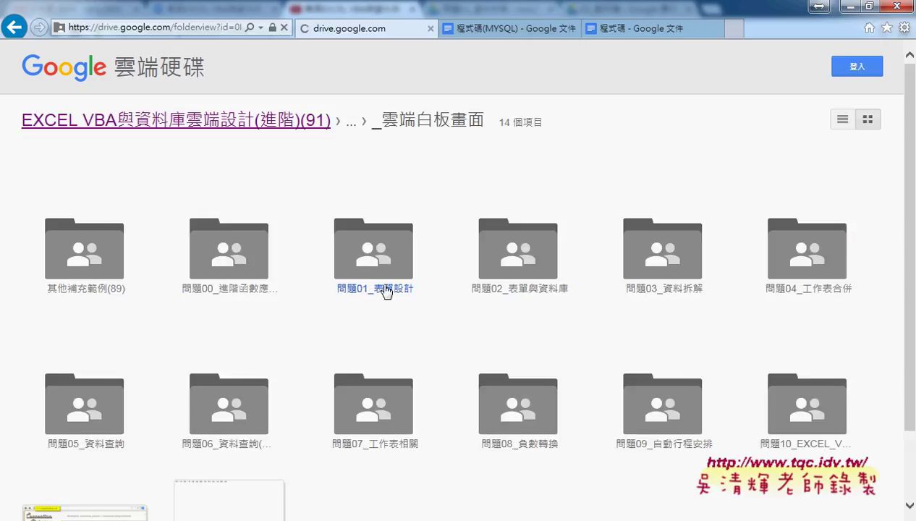
{"action": "scroll", "coordinate": [558, 325], "scroll_direction": "down", "scroll_amount": 2}
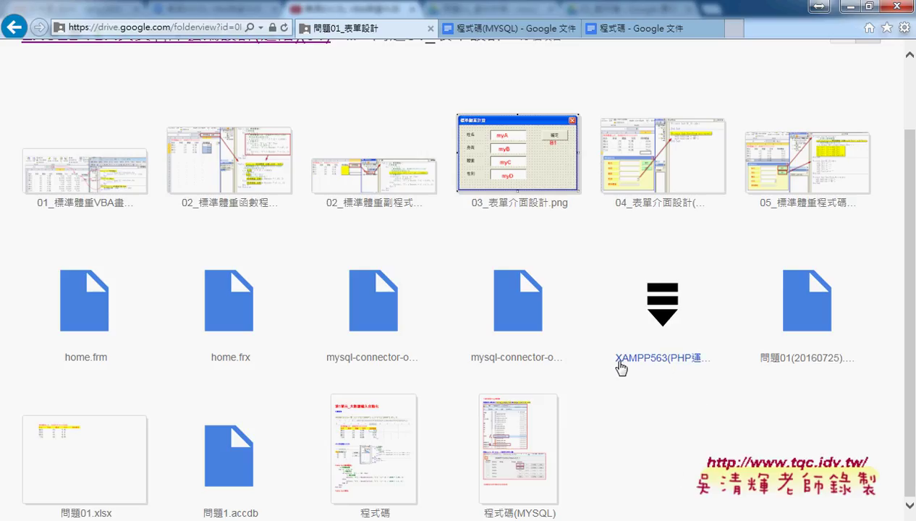
{"action": "left_click", "coordinate": [654, 367]}
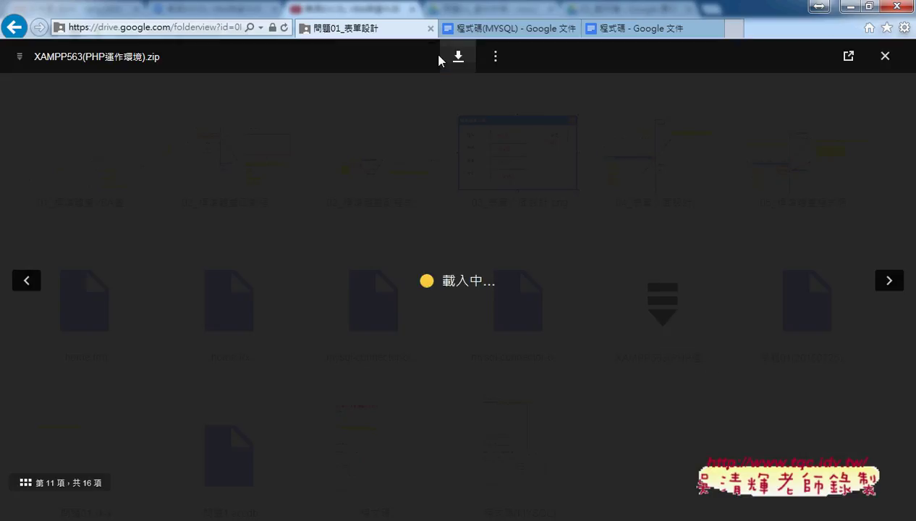
{"action": "left_click", "coordinate": [458, 58]}
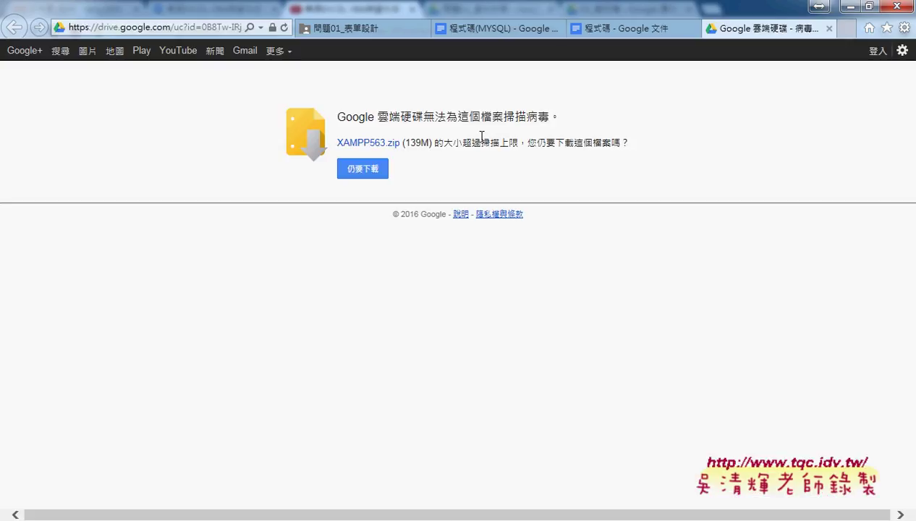
Step: Download the XAMPP563 zip anyway, save it, and cancel opening it with a program
{"action": "left_click", "coordinate": [348, 168]}
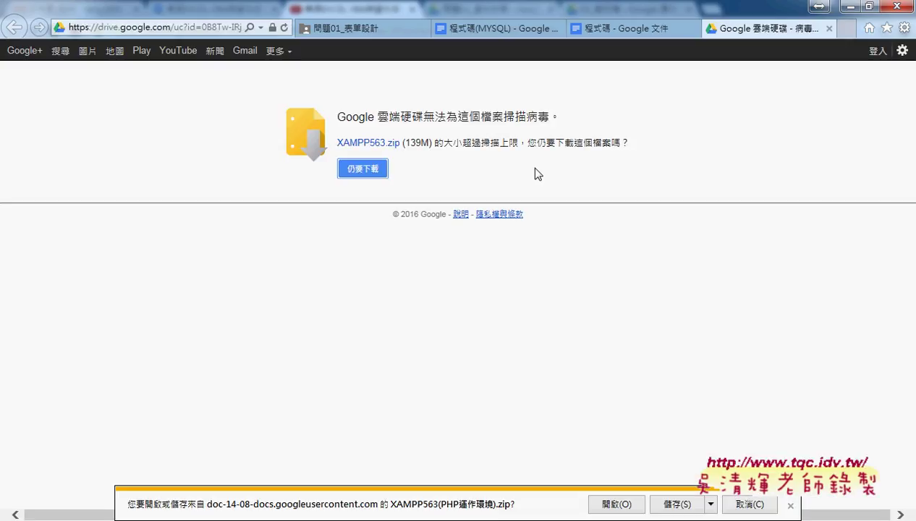
{"action": "left_click", "coordinate": [666, 504]}
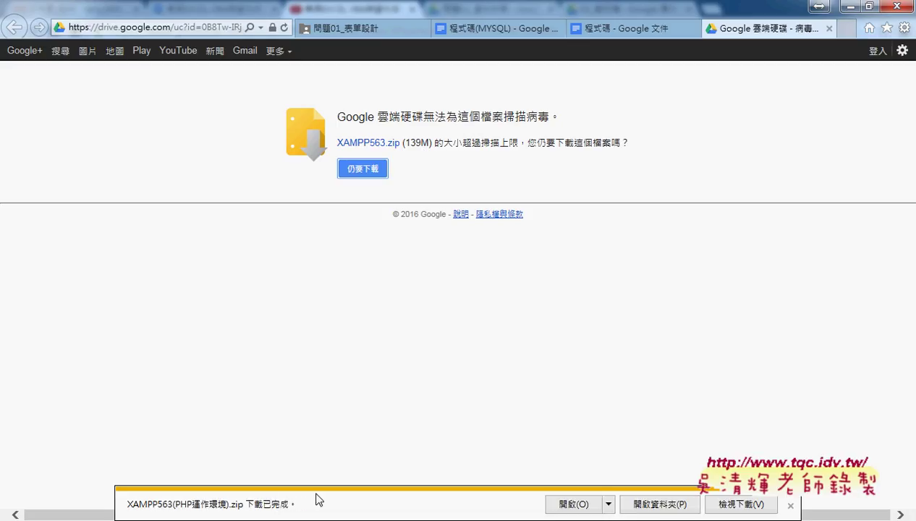
{"action": "left_click", "coordinate": [609, 505]}
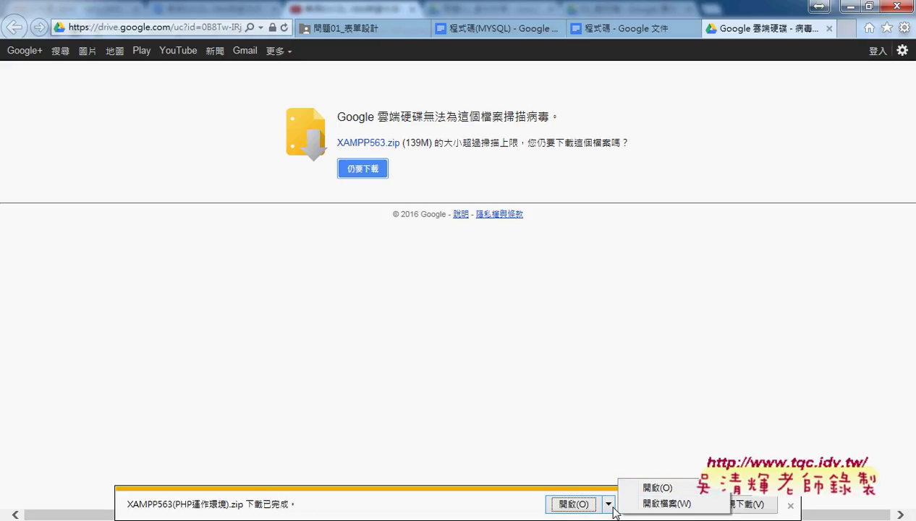
{"action": "left_click", "coordinate": [655, 506]}
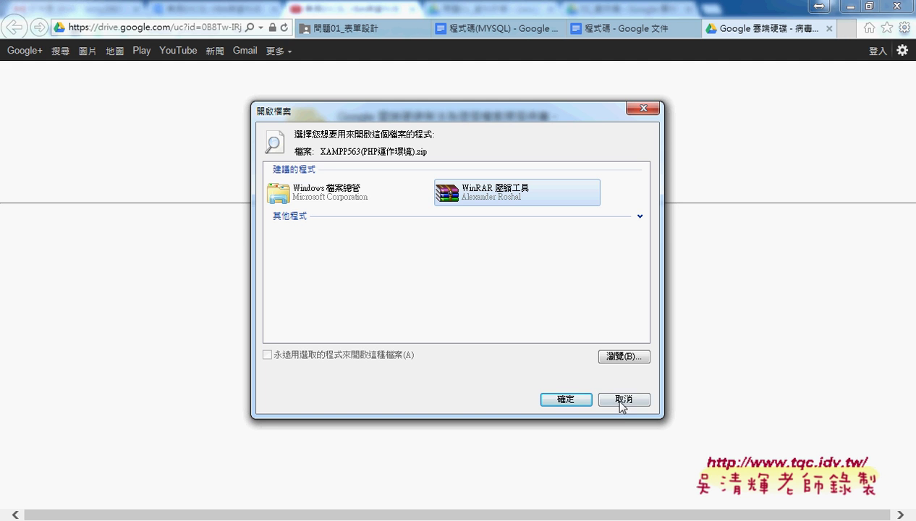
{"action": "left_click", "coordinate": [617, 395]}
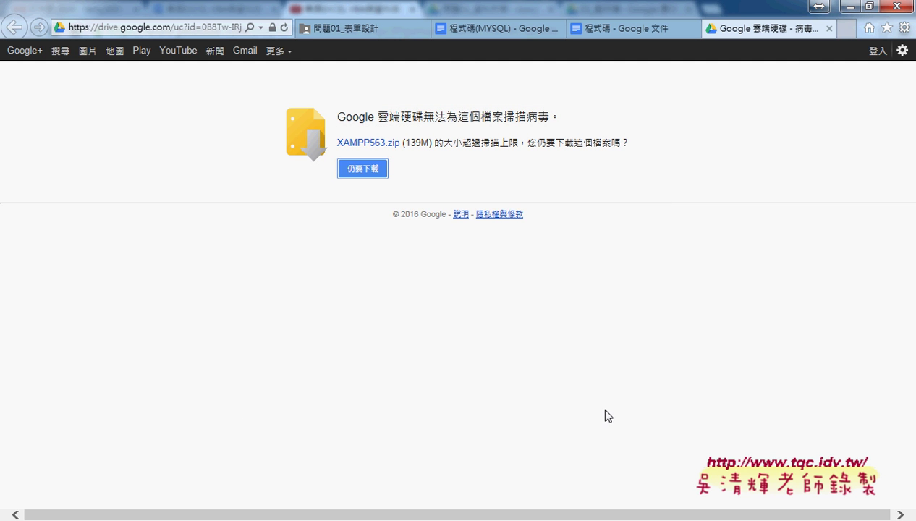
Step: Copy the XAMPP563 zip from the Downloads folder in Windows Explorer
{"action": "left_click", "coordinate": [851, 6]}
{"action": "left_click", "coordinate": [850, 6]}
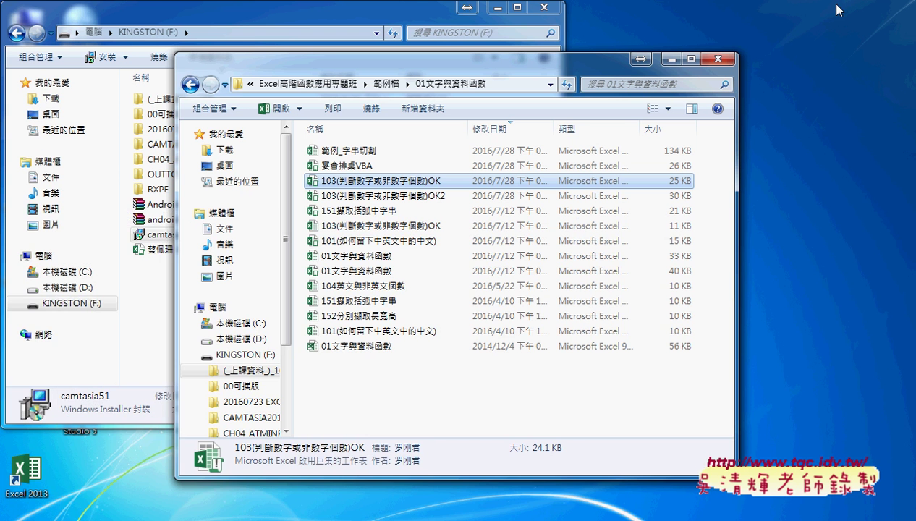
{"action": "left_click_drag", "start_coordinate": [325, 25], "coordinate": [515, 25]}
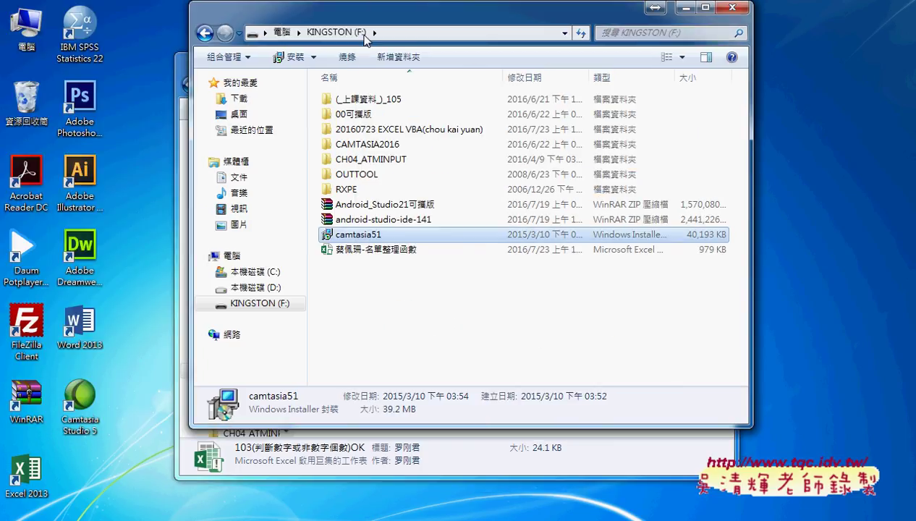
{"action": "left_click", "coordinate": [283, 33]}
{"action": "left_click", "coordinate": [271, 103]}
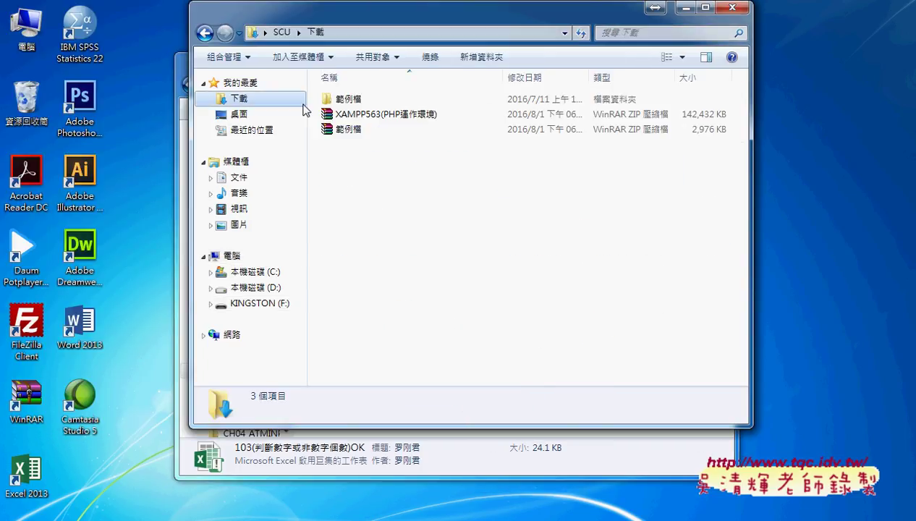
{"action": "left_click", "coordinate": [382, 116]}
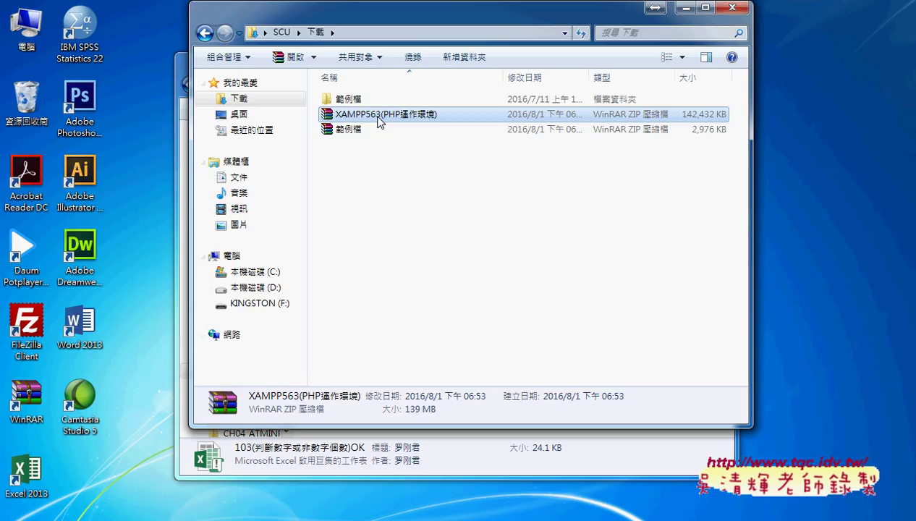
{"action": "right_click", "coordinate": [380, 119]}
{"action": "left_click", "coordinate": [317, 201]}
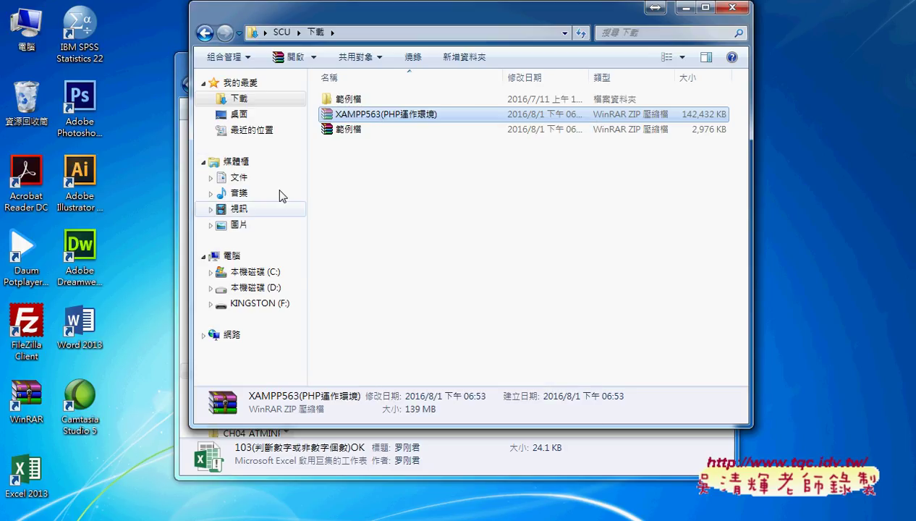
Step: Paste the zip onto drive D: and extract it there with 解壓縮至此
{"action": "left_click", "coordinate": [278, 287]}
{"action": "right_click", "coordinate": [404, 247]}
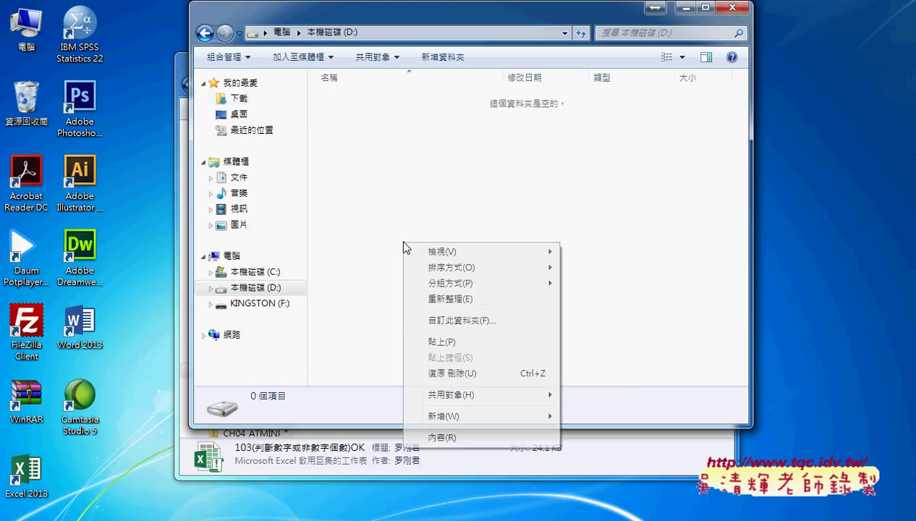
{"action": "left_click", "coordinate": [442, 342]}
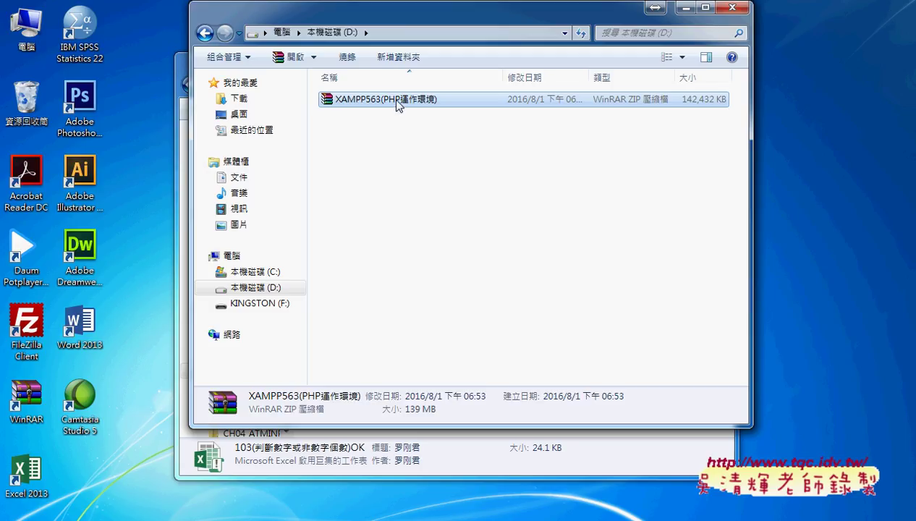
{"action": "right_click", "coordinate": [371, 101]}
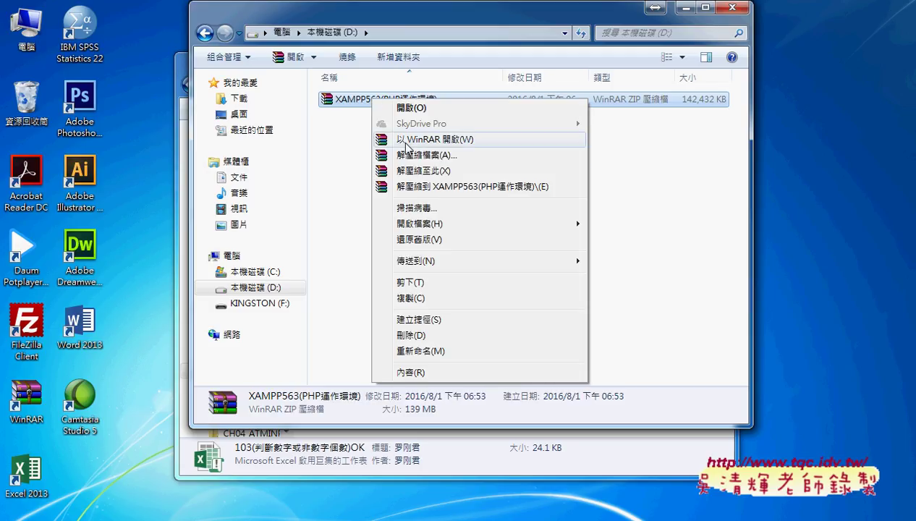
{"action": "left_click", "coordinate": [430, 174]}
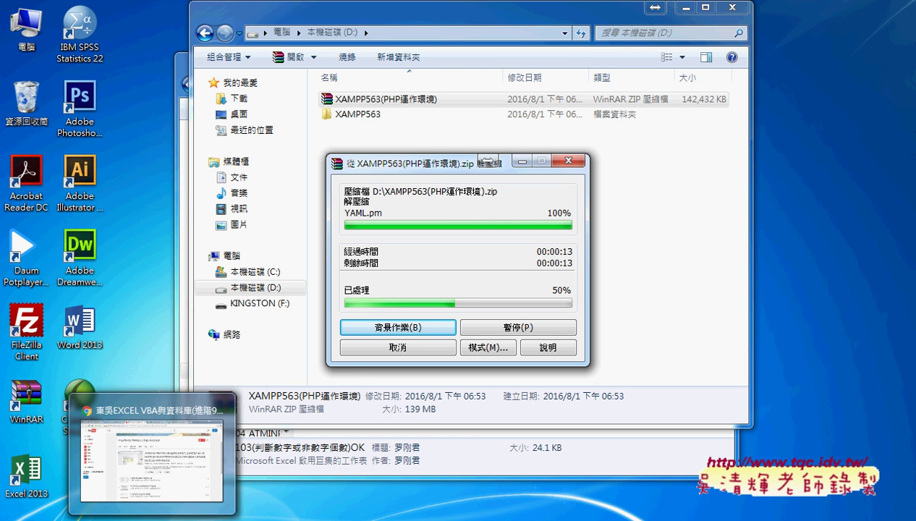
{"action": "left_click", "coordinate": [158, 481]}
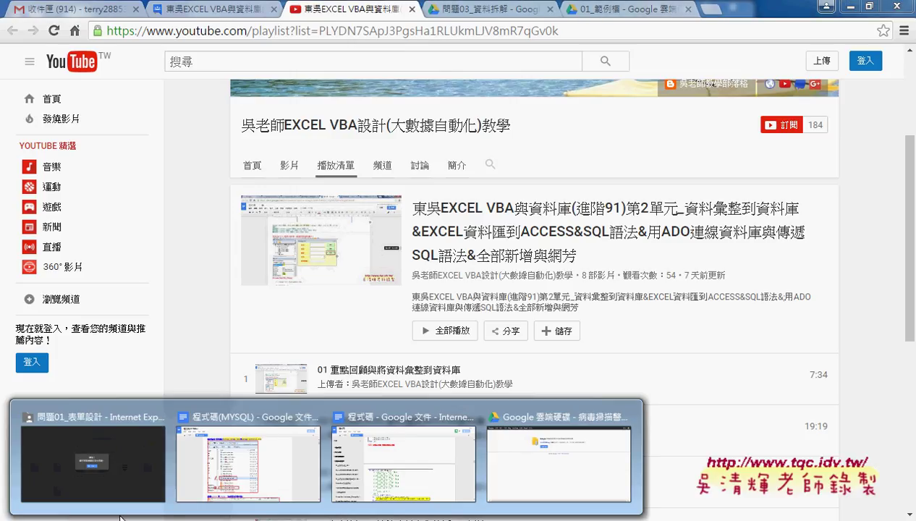
Step: Bring the 程式碼(MYSQL) doc forward and scroll to the 啟動Apache 與 MySQL section
{"action": "left_click", "coordinate": [248, 464]}
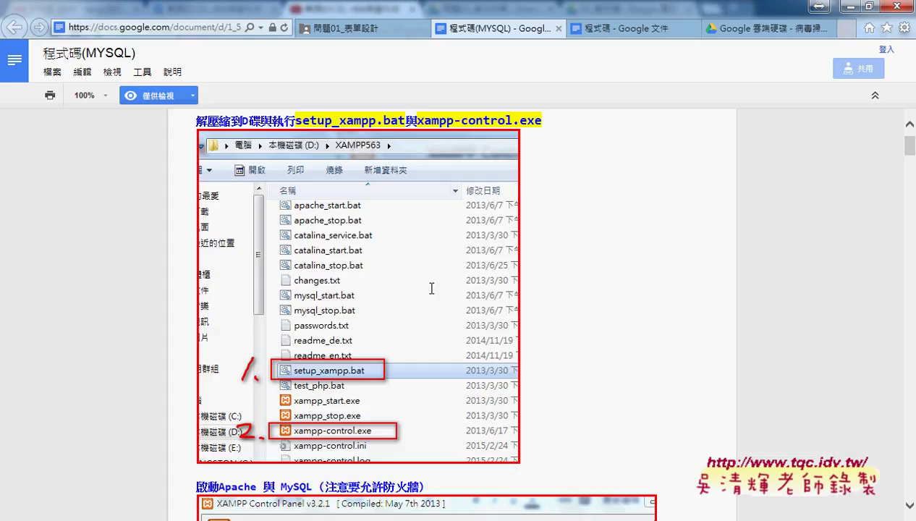
{"action": "scroll", "coordinate": [610, 222], "scroll_direction": "down", "scroll_amount": 3}
{"action": "scroll", "coordinate": [607, 230], "scroll_direction": "down", "scroll_amount": 2}
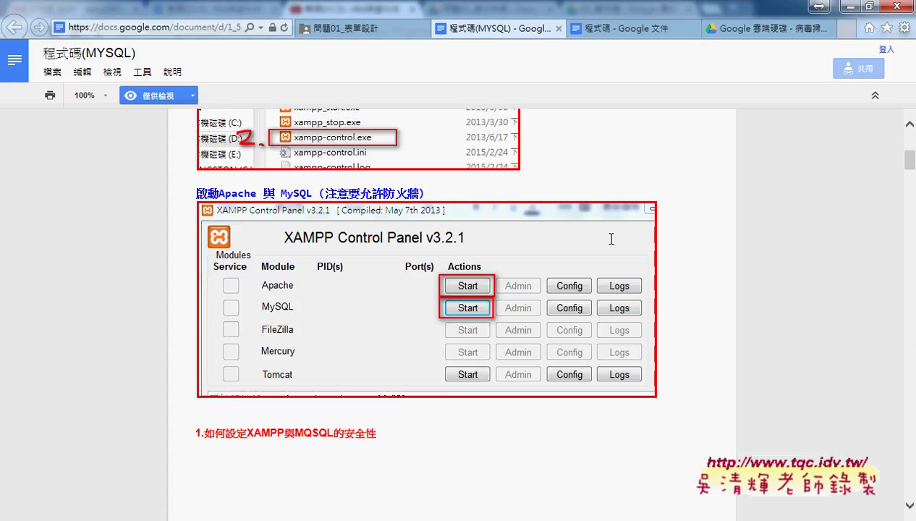
{"action": "scroll", "coordinate": [669, 240], "scroll_direction": "down", "scroll_amount": 1}
{"action": "scroll", "coordinate": [671, 241], "scroll_direction": "down", "scroll_amount": 1}
{"action": "scroll", "coordinate": [671, 241], "scroll_direction": "up", "scroll_amount": 1}
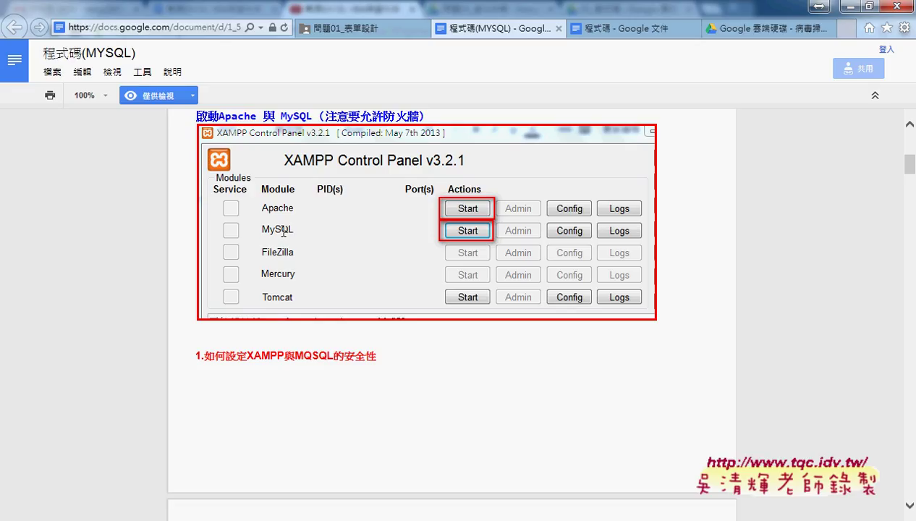
Step: Scroll to the XAMPP SECURITY screenshot and mark the xamppsecurity.php link with pen underline and arrow
{"action": "scroll", "coordinate": [290, 239], "scroll_direction": "down", "scroll_amount": 1}
{"action": "scroll", "coordinate": [297, 247], "scroll_direction": "down", "scroll_amount": 3}
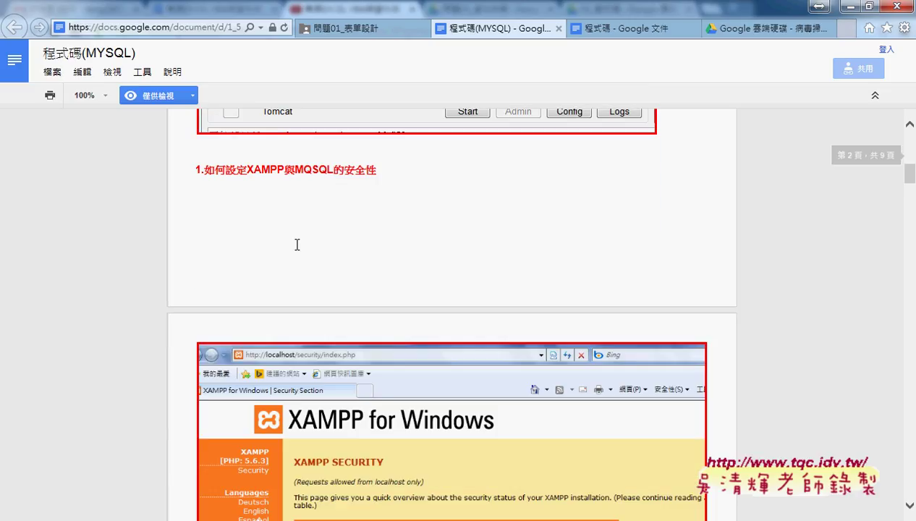
{"action": "scroll", "coordinate": [298, 247], "scroll_direction": "down", "scroll_amount": 2}
{"action": "scroll", "coordinate": [304, 244], "scroll_direction": "up", "scroll_amount": 1}
{"action": "scroll", "coordinate": [304, 217], "scroll_direction": "up", "scroll_amount": 1}
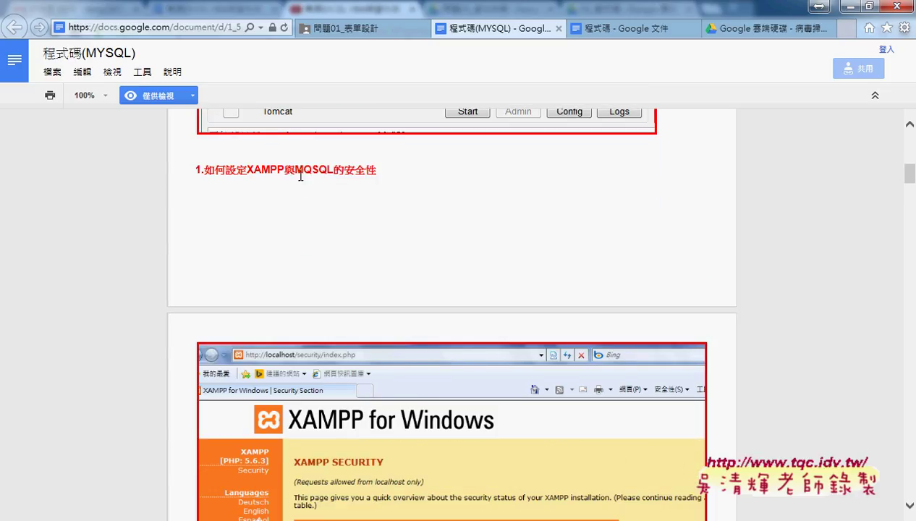
{"action": "scroll", "coordinate": [724, 206], "scroll_direction": "down", "scroll_amount": 3}
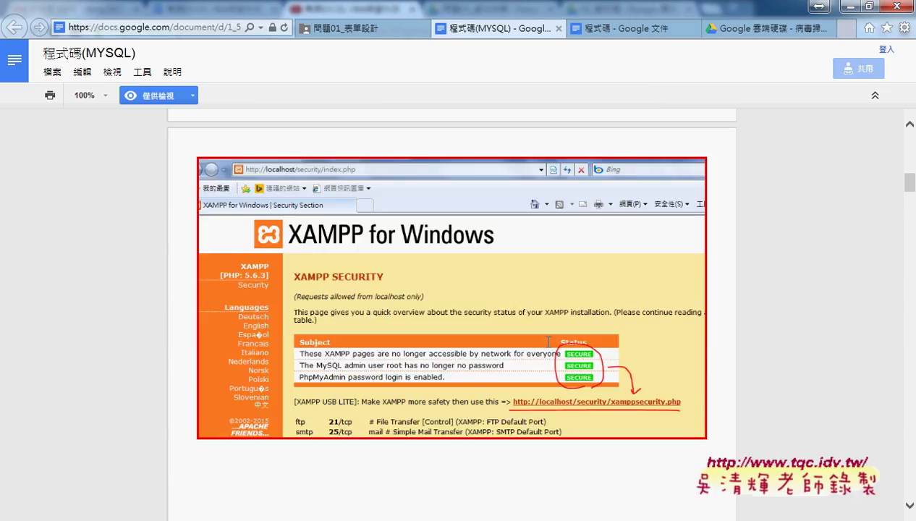
{"action": "scroll", "coordinate": [670, 350], "scroll_direction": "down", "scroll_amount": 3}
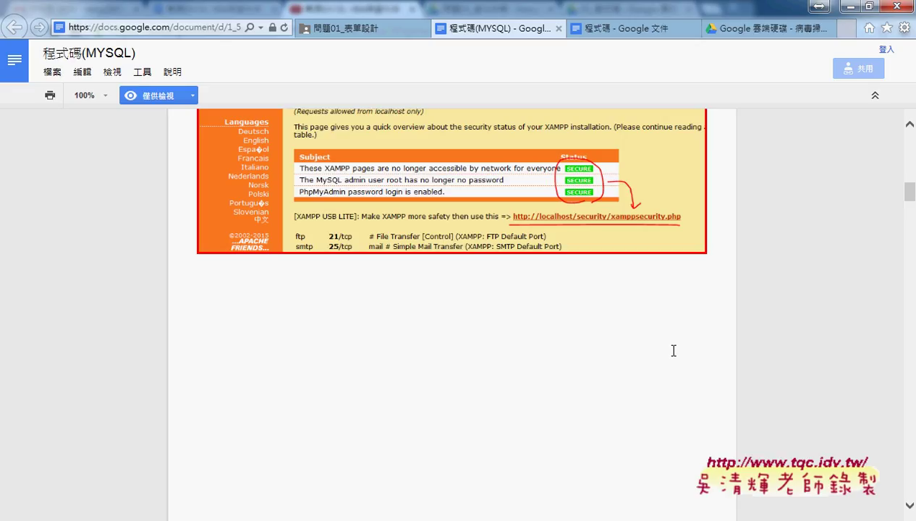
{"action": "scroll", "coordinate": [673, 350], "scroll_direction": "up", "scroll_amount": 2}
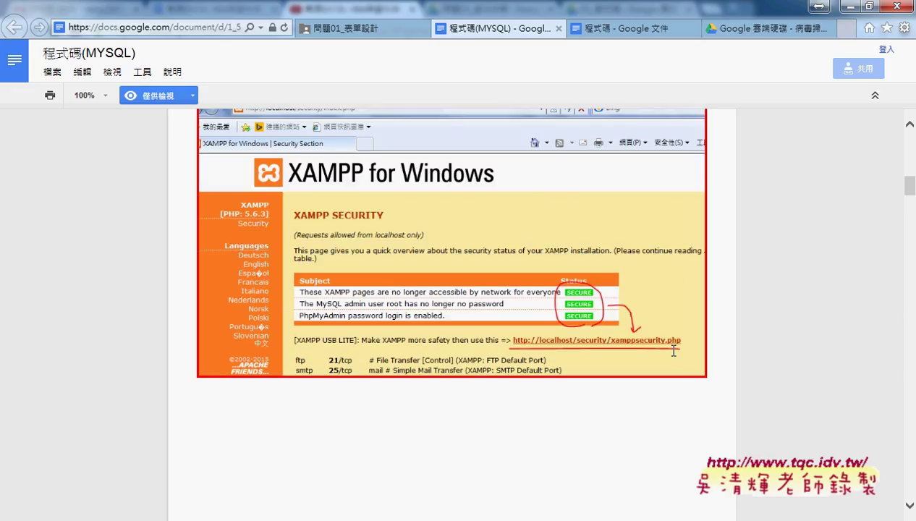
{"action": "scroll", "coordinate": [673, 350], "scroll_direction": "up", "scroll_amount": 1}
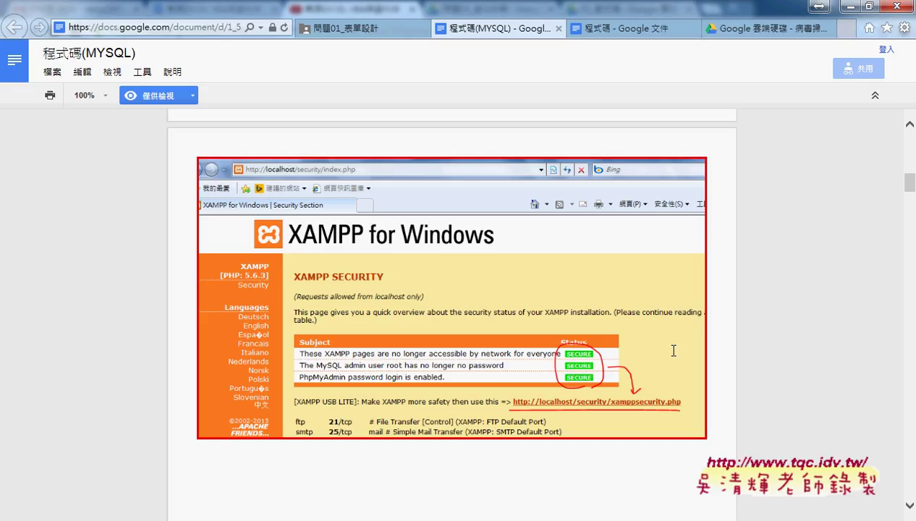
{"action": "scroll", "coordinate": [673, 351], "scroll_direction": "down", "scroll_amount": 3}
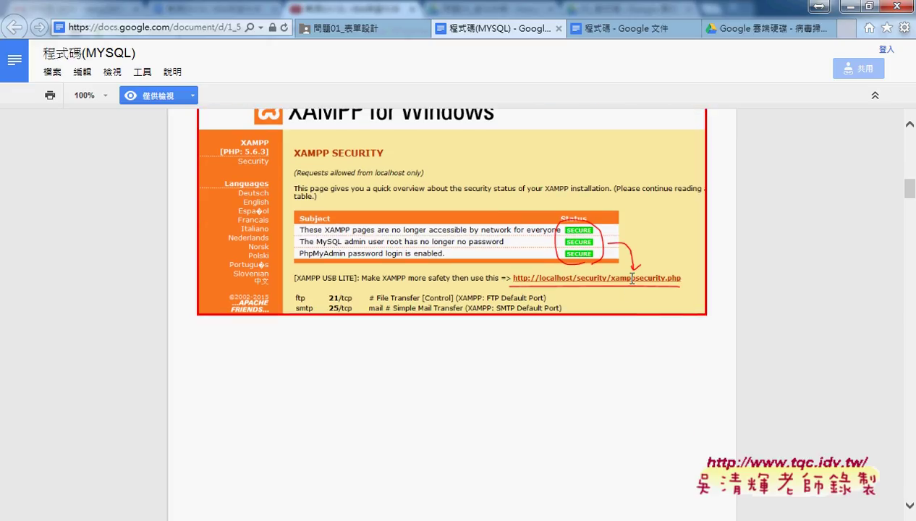
{"action": "mouse_move", "coordinate": [680, 286]}
{"action": "left_mouse_down"}
{"action": "mouse_move", "coordinate": [510, 290]}
{"action": "mouse_move", "coordinate": [507, 279]}
{"action": "mouse_move", "coordinate": [674, 278]}
{"action": "mouse_move", "coordinate": [679, 288]}
{"action": "left_mouse_up"}
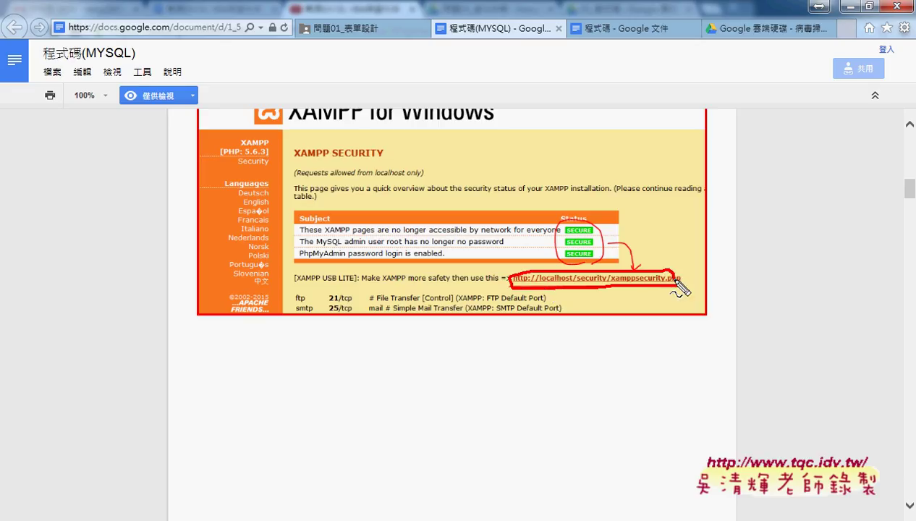
{"action": "mouse_move", "coordinate": [735, 286]}
{"action": "left_mouse_down"}
{"action": "mouse_move", "coordinate": [682, 279]}
{"action": "mouse_move", "coordinate": [701, 271]}
{"action": "mouse_move", "coordinate": [708, 299]}
{"action": "left_mouse_up"}
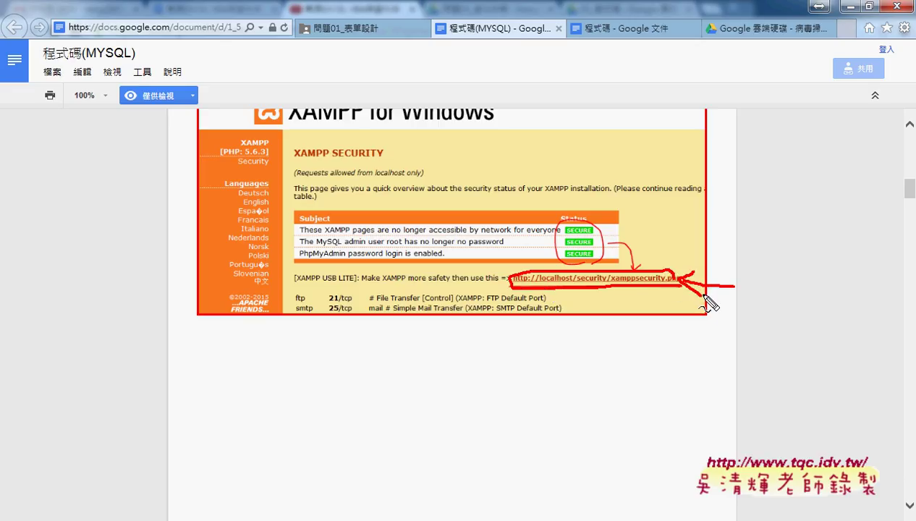
{"action": "key", "text": "Escape"}
Step: Scroll down to the Security console screenshot for setting the MySQL root password
{"action": "scroll", "coordinate": [703, 295], "scroll_direction": "down", "scroll_amount": 3}
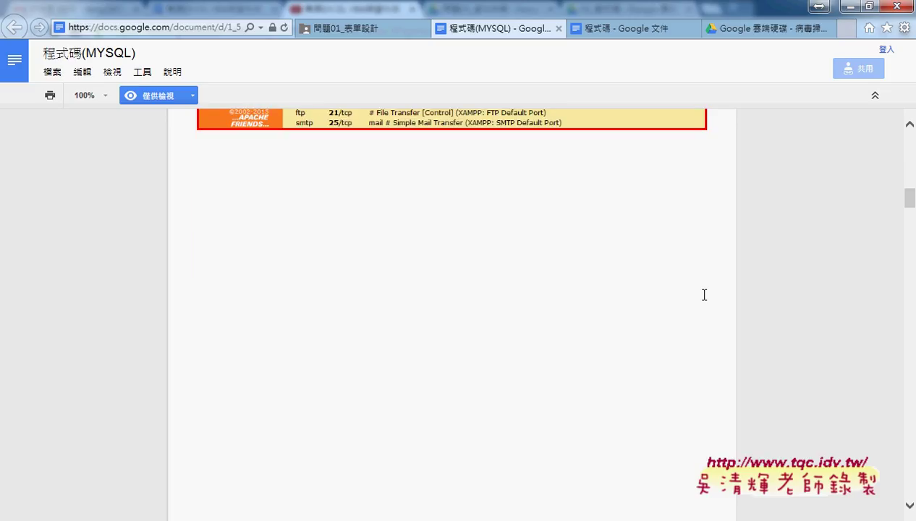
{"action": "scroll", "coordinate": [704, 295], "scroll_direction": "down", "scroll_amount": 3}
{"action": "scroll", "coordinate": [704, 295], "scroll_direction": "down", "scroll_amount": 3}
{"action": "scroll", "coordinate": [704, 295], "scroll_direction": "down", "scroll_amount": 3}
{"action": "scroll", "coordinate": [704, 295], "scroll_direction": "down", "scroll_amount": 1}
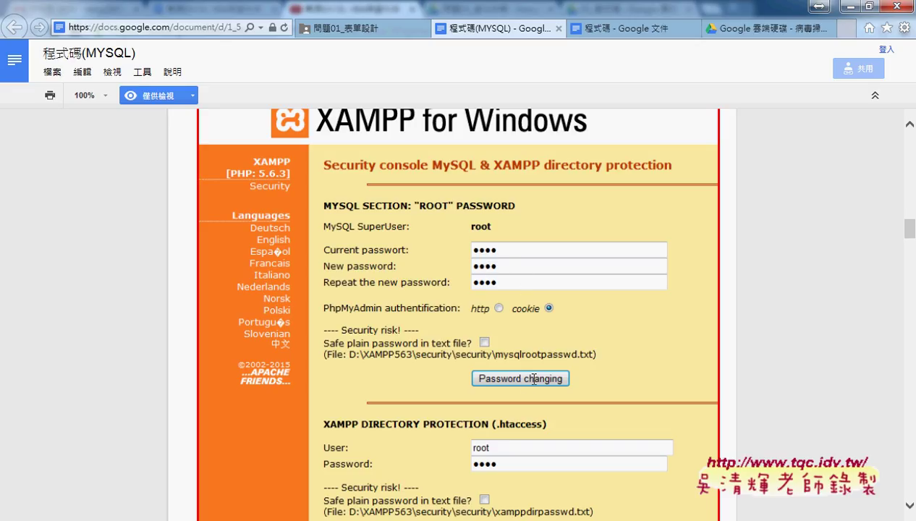
Step: Scroll past the phpMyAdmin database screenshot to section 3 on creating table 問題1 with 5 columns
{"action": "scroll", "coordinate": [755, 357], "scroll_direction": "down", "scroll_amount": 2}
{"action": "scroll", "coordinate": [755, 357], "scroll_direction": "down", "scroll_amount": 2}
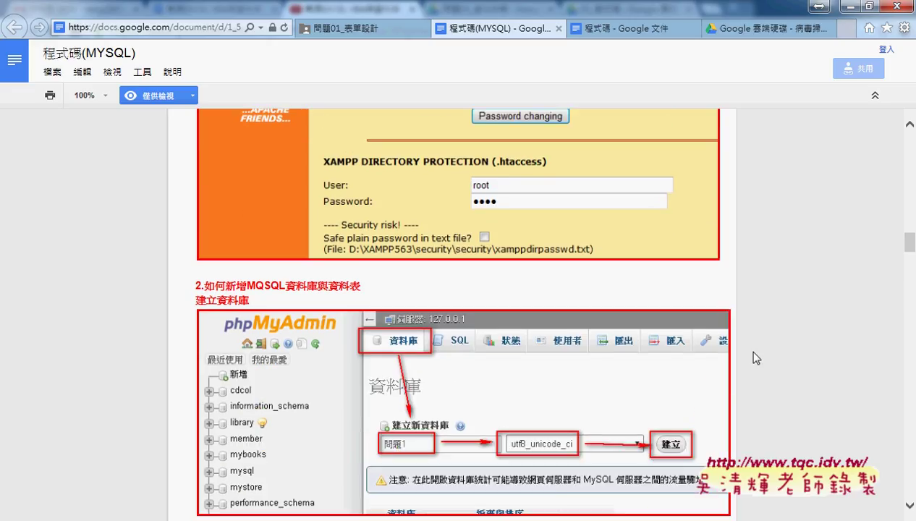
{"action": "scroll", "coordinate": [755, 358], "scroll_direction": "down", "scroll_amount": 1}
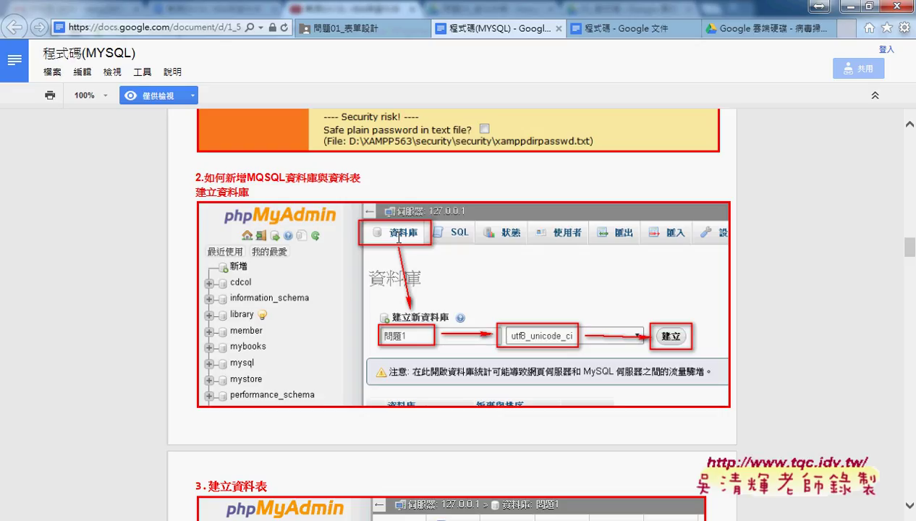
{"action": "scroll", "coordinate": [399, 236], "scroll_direction": "down", "scroll_amount": 1}
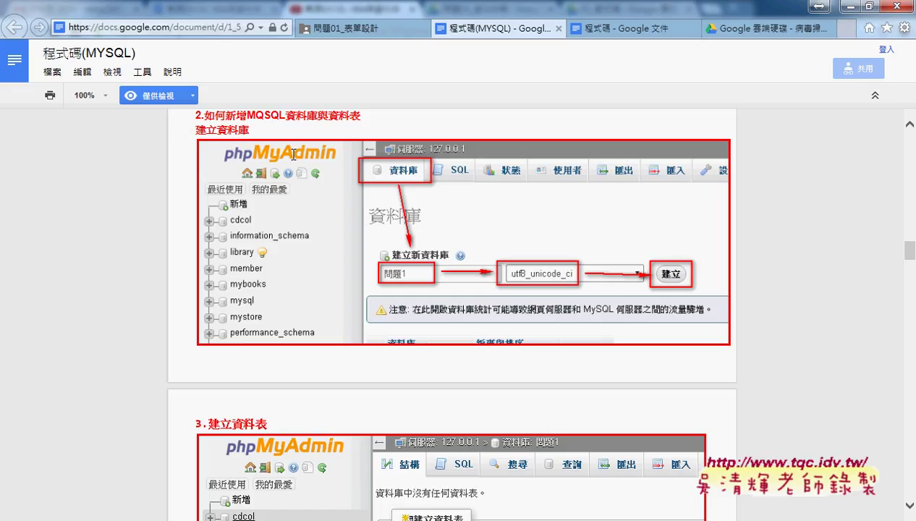
{"action": "scroll", "coordinate": [291, 152], "scroll_direction": "up", "scroll_amount": 1}
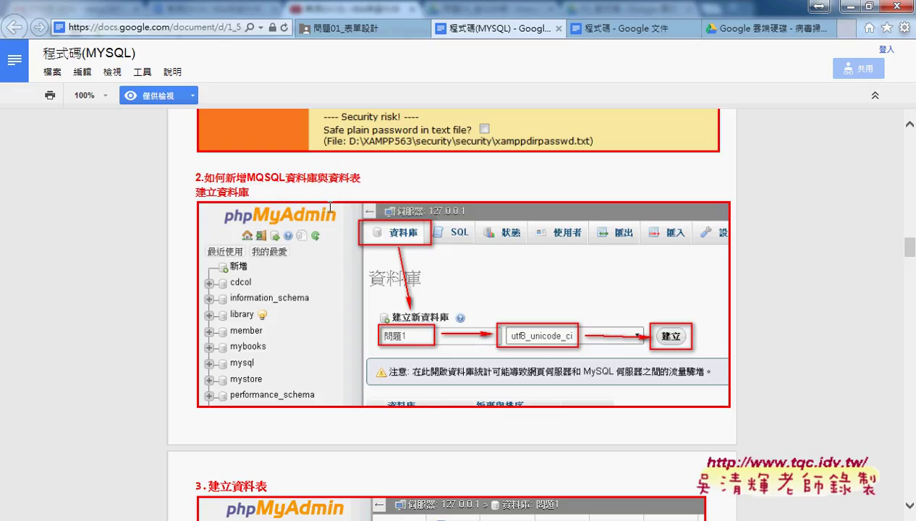
{"action": "scroll", "coordinate": [420, 265], "scroll_direction": "down", "scroll_amount": 1}
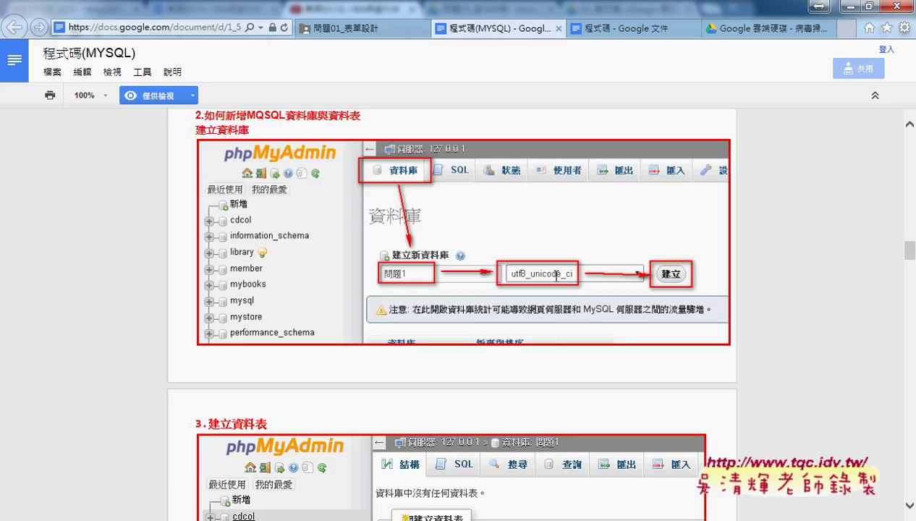
{"action": "scroll", "coordinate": [660, 266], "scroll_direction": "down", "scroll_amount": 2}
{"action": "scroll", "coordinate": [662, 268], "scroll_direction": "down", "scroll_amount": 3}
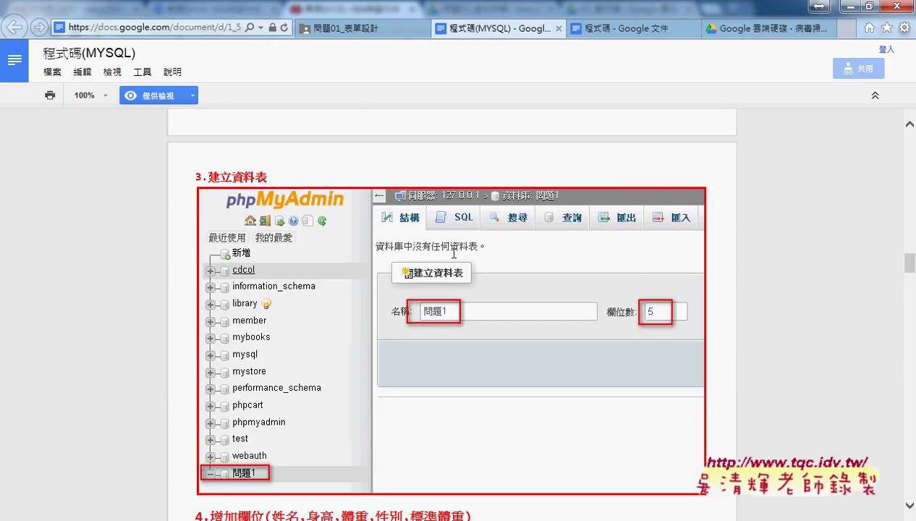
Step: Highlight the section 4 field names and pen-underline 姓名 and 性別, then clear the marks
{"action": "scroll", "coordinate": [446, 249], "scroll_direction": "down", "scroll_amount": 1}
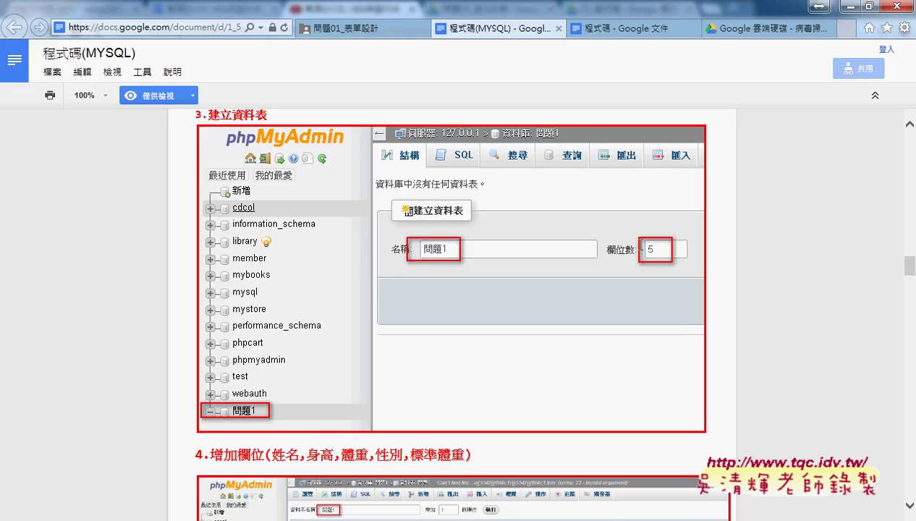
{"action": "scroll", "coordinate": [673, 243], "scroll_direction": "down", "scroll_amount": 2}
{"action": "scroll", "coordinate": [679, 244], "scroll_direction": "down", "scroll_amount": 2}
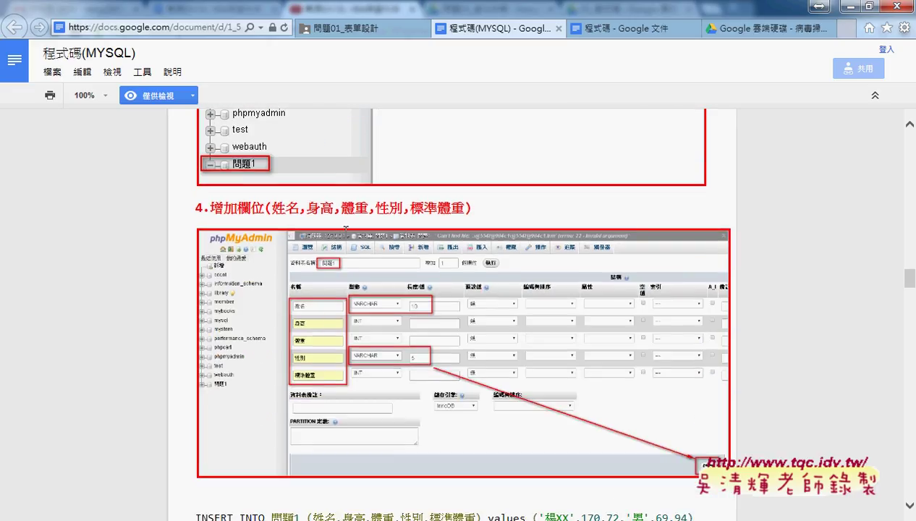
{"action": "left_click_drag", "start_coordinate": [272, 209], "coordinate": [469, 212]}
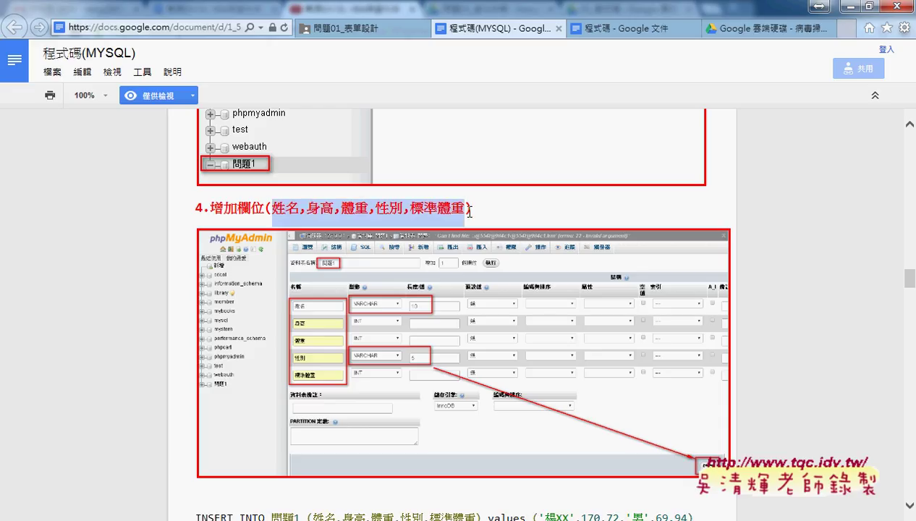
{"action": "scroll", "coordinate": [420, 321], "scroll_direction": "down", "scroll_amount": 1}
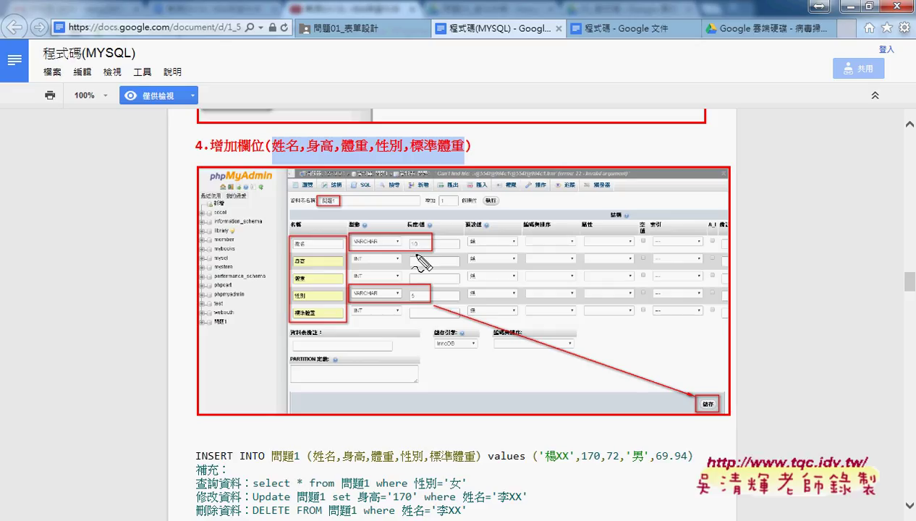
{"action": "left_click_drag", "start_coordinate": [273, 155], "coordinate": [292, 150]}
{"action": "left_click_drag", "start_coordinate": [377, 154], "coordinate": [401, 153]}
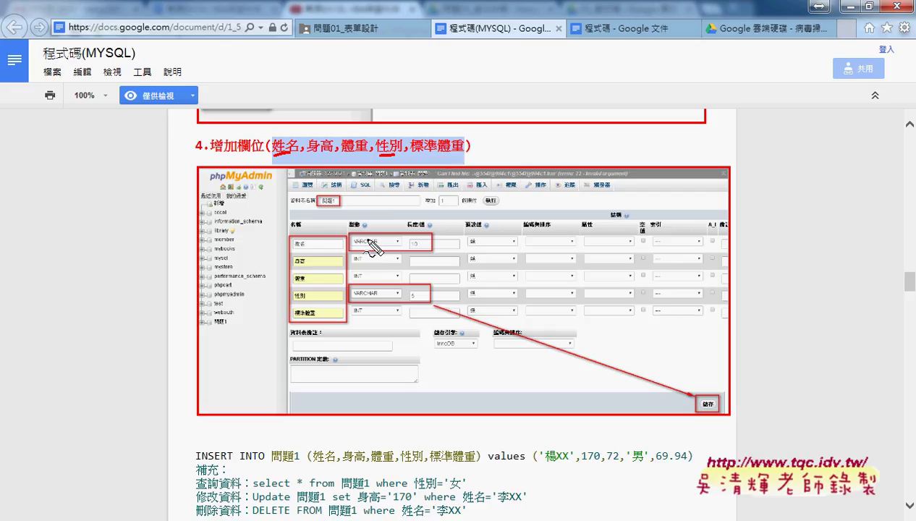
{"action": "key", "text": "Escape"}
Step: Zoom the page to 125% and scroll to the INSERT INTO 問題1 statement and sample queries
{"action": "key", "text": "ctrl+plus"}
{"action": "key", "text": "ctrl+plus"}
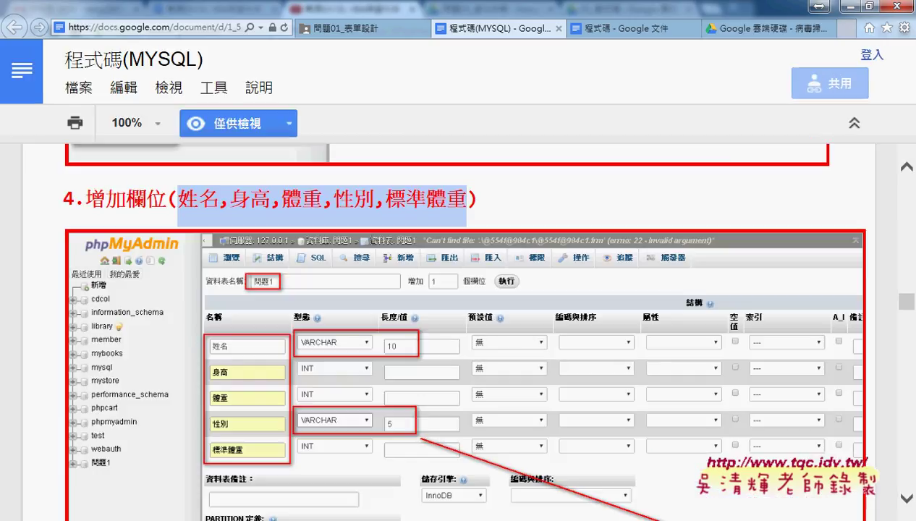
{"action": "scroll", "coordinate": [369, 237], "scroll_direction": "down", "scroll_amount": 1}
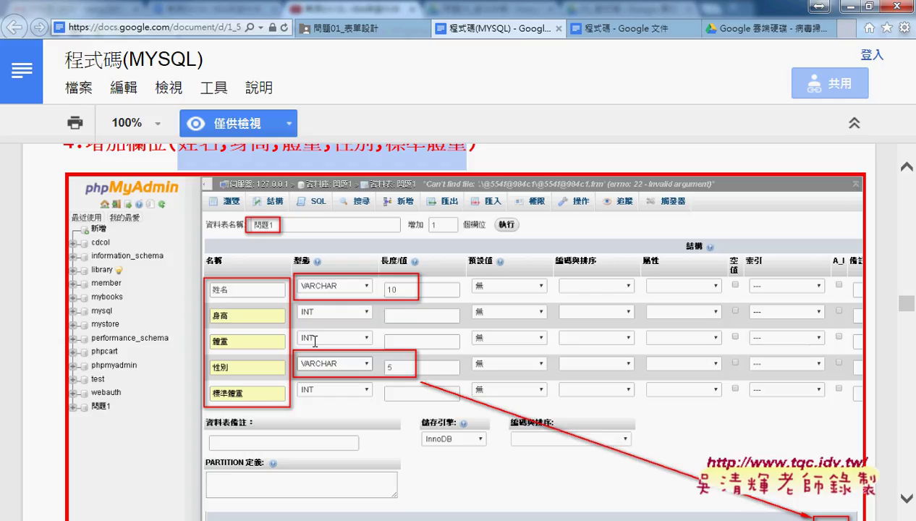
{"action": "scroll", "coordinate": [362, 370], "scroll_direction": "down", "scroll_amount": 3}
{"action": "scroll", "coordinate": [362, 369], "scroll_direction": "down", "scroll_amount": 2}
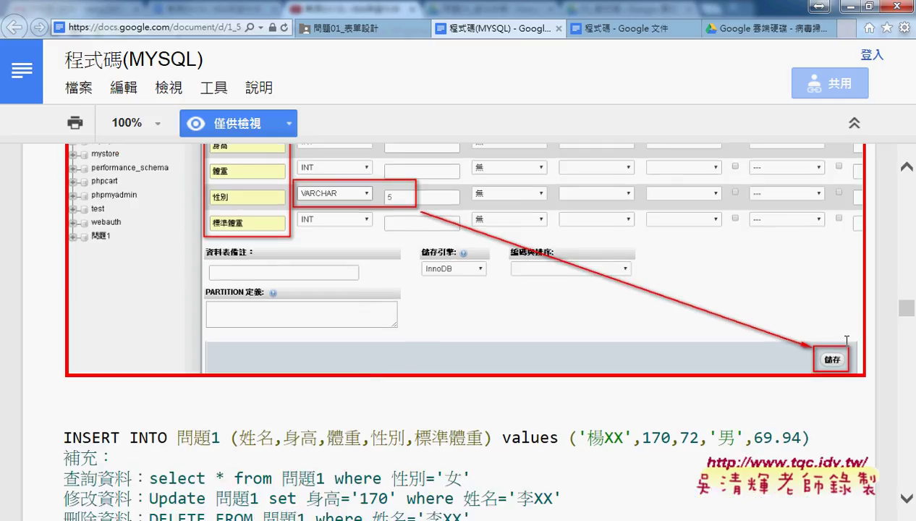
{"action": "scroll", "coordinate": [804, 346], "scroll_direction": "down", "scroll_amount": 3}
{"action": "scroll", "coordinate": [832, 342], "scroll_direction": "down", "scroll_amount": 2}
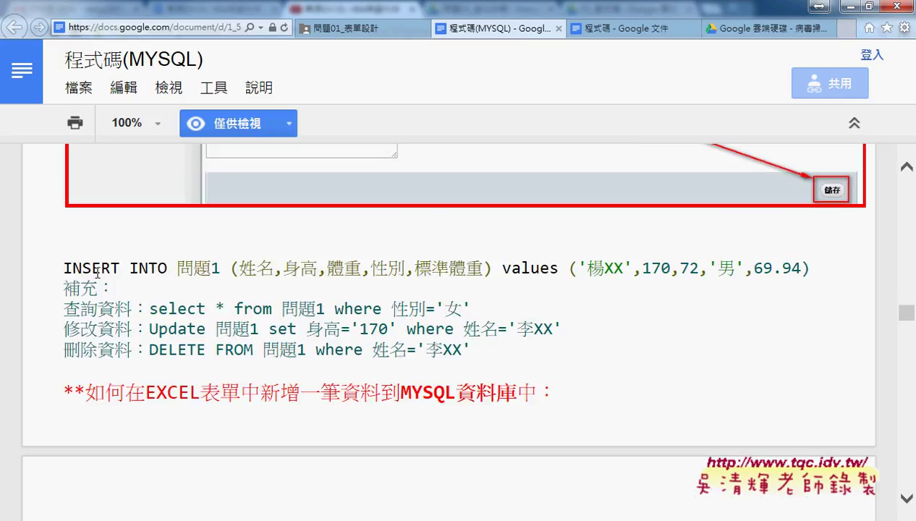
{"action": "left_click_drag", "start_coordinate": [62, 268], "coordinate": [182, 265]}
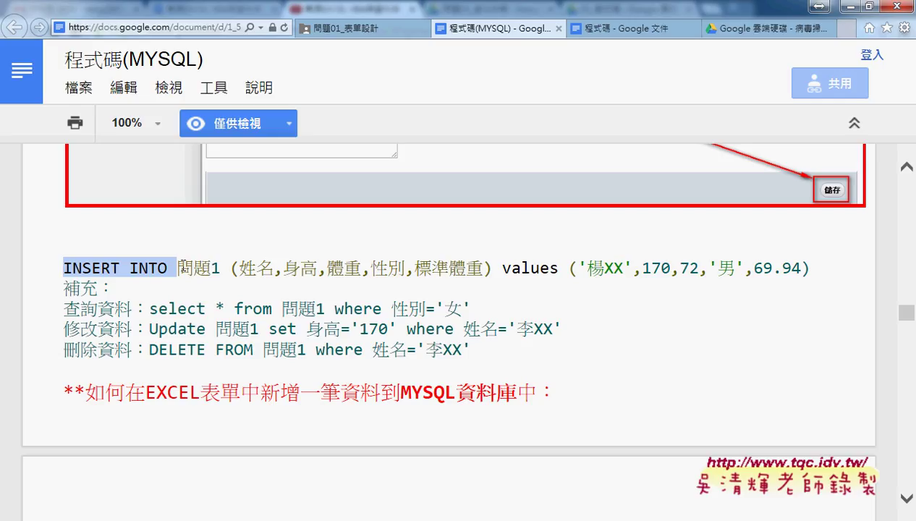
{"action": "left_click", "coordinate": [127, 273]}
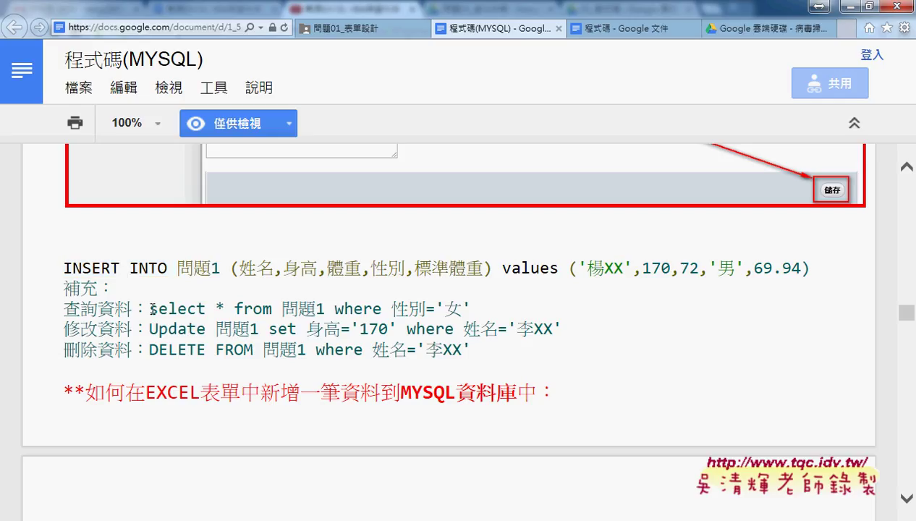
{"action": "left_click_drag", "start_coordinate": [149, 309], "coordinate": [207, 309]}
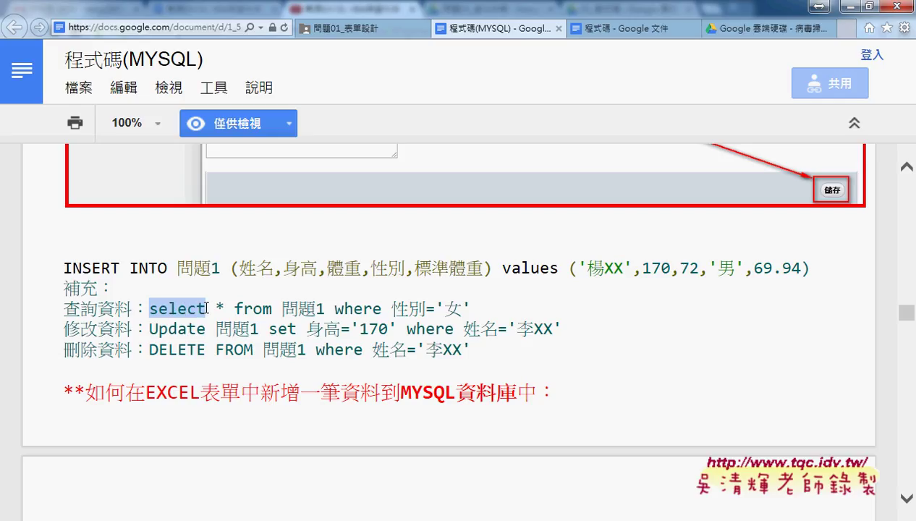
Step: Scroll down to the 1.完成畫面 section showing the Excel MYSQL height/weight sheet
{"action": "scroll", "coordinate": [207, 308], "scroll_direction": "down", "scroll_amount": 3}
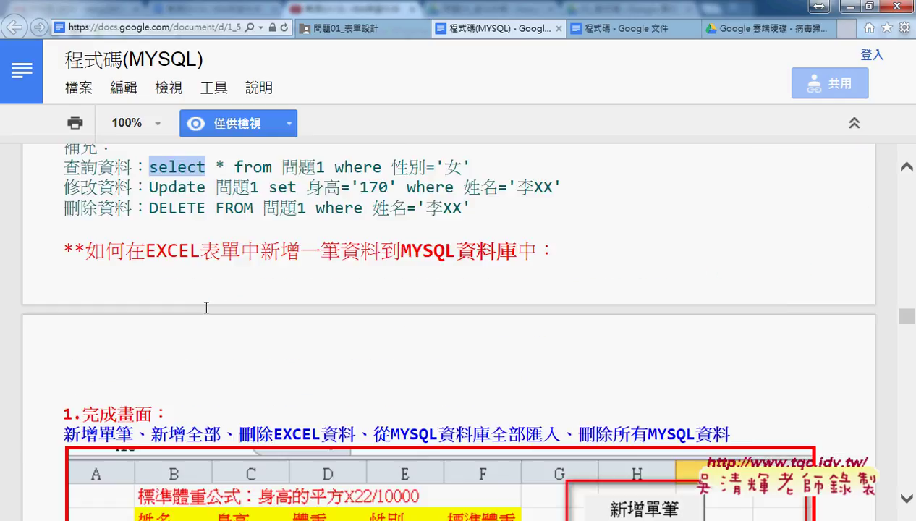
{"action": "scroll", "coordinate": [207, 309], "scroll_direction": "down", "scroll_amount": 3}
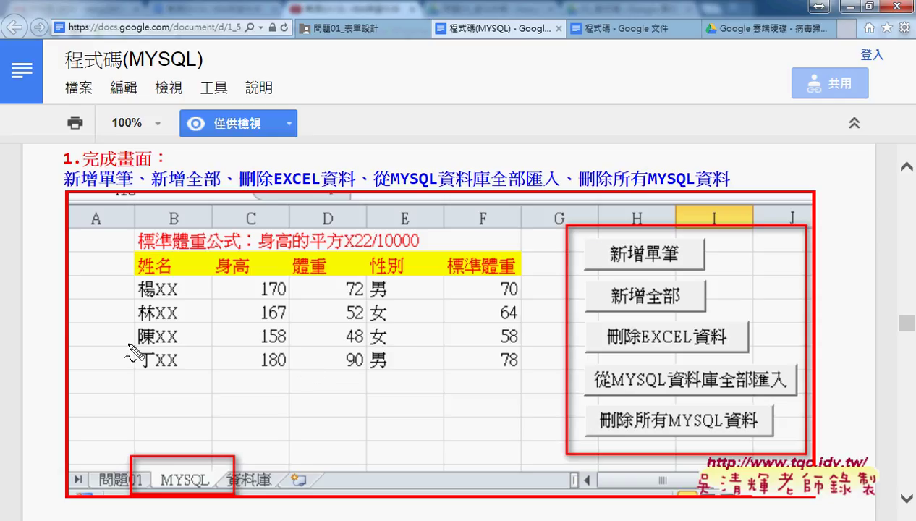
{"action": "mouse_move", "coordinate": [130, 352]}
{"action": "left_mouse_down"}
{"action": "mouse_move", "coordinate": [470, 349]}
{"action": "mouse_move", "coordinate": [514, 382]}
{"action": "mouse_move", "coordinate": [130, 371]}
{"action": "left_mouse_up"}
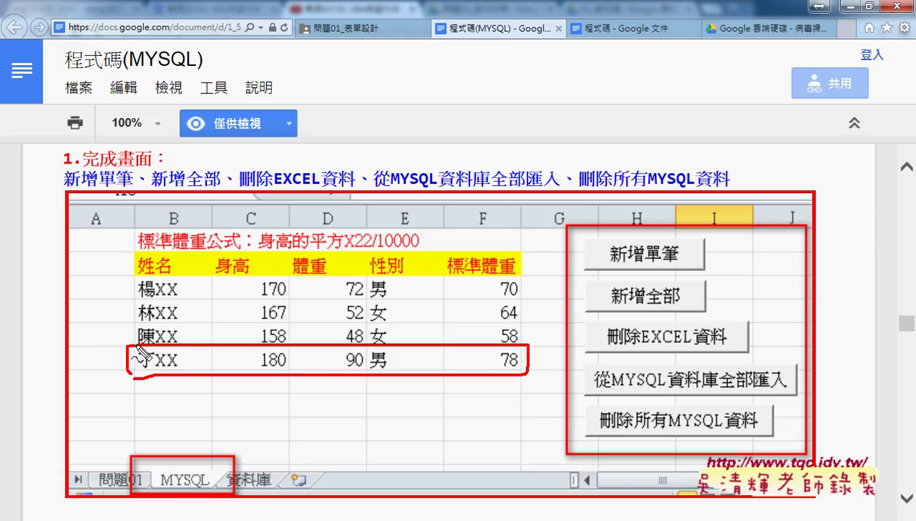
{"action": "left_click_drag", "start_coordinate": [137, 352], "coordinate": [91, 317]}
{"action": "mouse_move", "coordinate": [72, 275]}
{"action": "left_mouse_down"}
{"action": "mouse_move", "coordinate": [107, 235]}
{"action": "mouse_move", "coordinate": [78, 285]}
{"action": "left_mouse_up"}
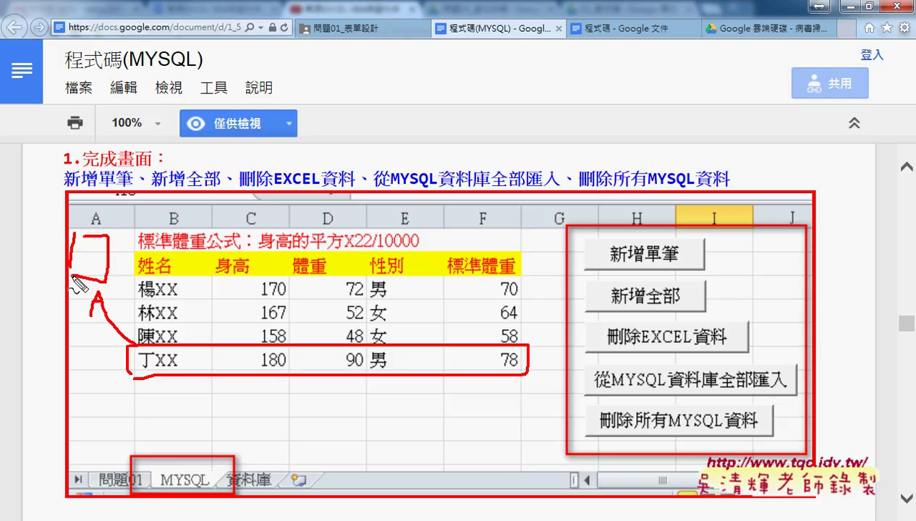
{"action": "left_click_drag", "start_coordinate": [372, 288], "coordinate": [255, 352]}
{"action": "left_click_drag", "start_coordinate": [264, 290], "coordinate": [359, 366]}
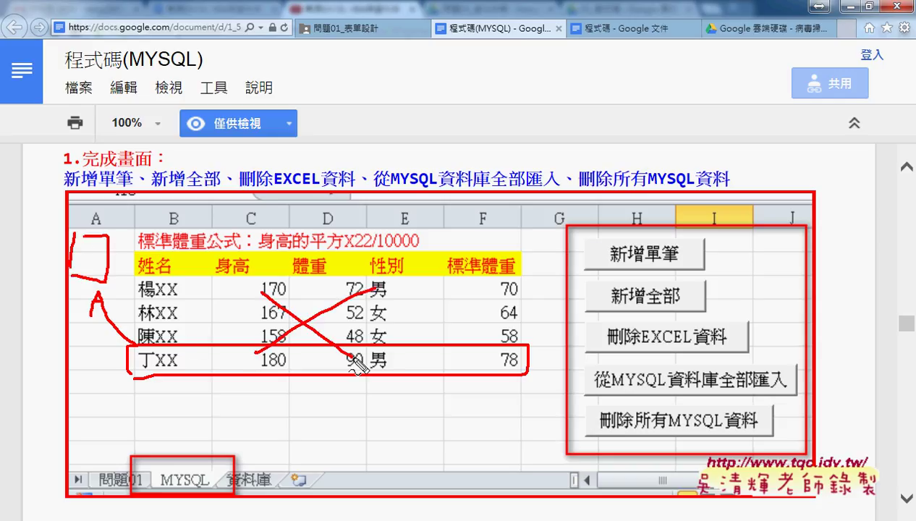
{"action": "mouse_move", "coordinate": [107, 260]}
{"action": "left_mouse_down"}
{"action": "mouse_move", "coordinate": [131, 301]}
{"action": "mouse_move", "coordinate": [145, 362]}
{"action": "left_mouse_up"}
{"action": "mouse_move", "coordinate": [145, 286]}
{"action": "left_mouse_down"}
{"action": "mouse_move", "coordinate": [470, 284]}
{"action": "mouse_move", "coordinate": [259, 370]}
{"action": "mouse_move", "coordinate": [148, 371]}
{"action": "left_mouse_up"}
{"action": "mouse_move", "coordinate": [78, 250]}
{"action": "left_mouse_down"}
{"action": "mouse_move", "coordinate": [101, 279]}
{"action": "mouse_move", "coordinate": [75, 281]}
{"action": "left_mouse_up"}
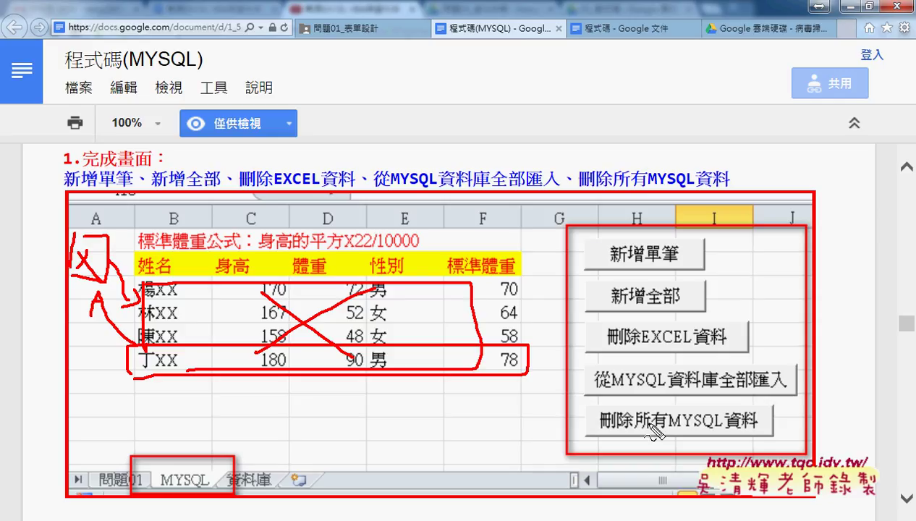
{"action": "key", "text": "Escape"}
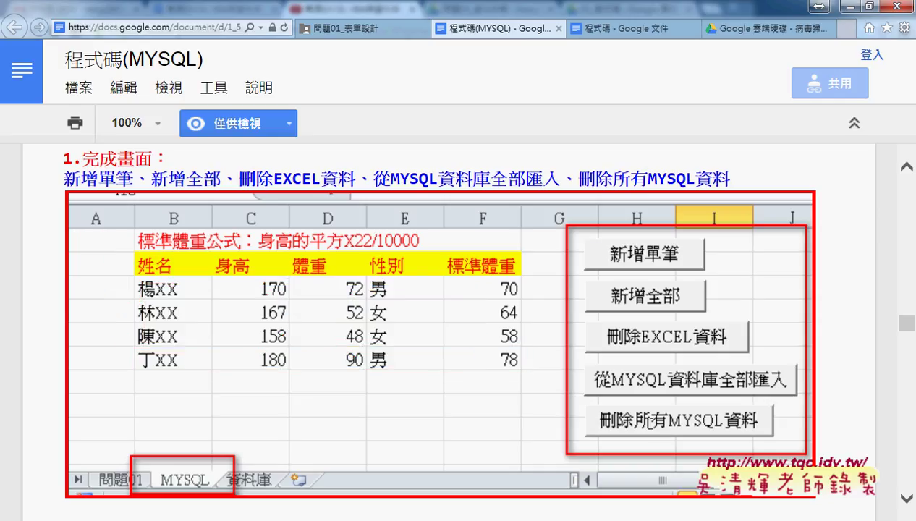
Step: Minimize Google Docs, dismiss the Drive preview error, and bring up the D: drive Explorer window
{"action": "left_click", "coordinate": [846, 9]}
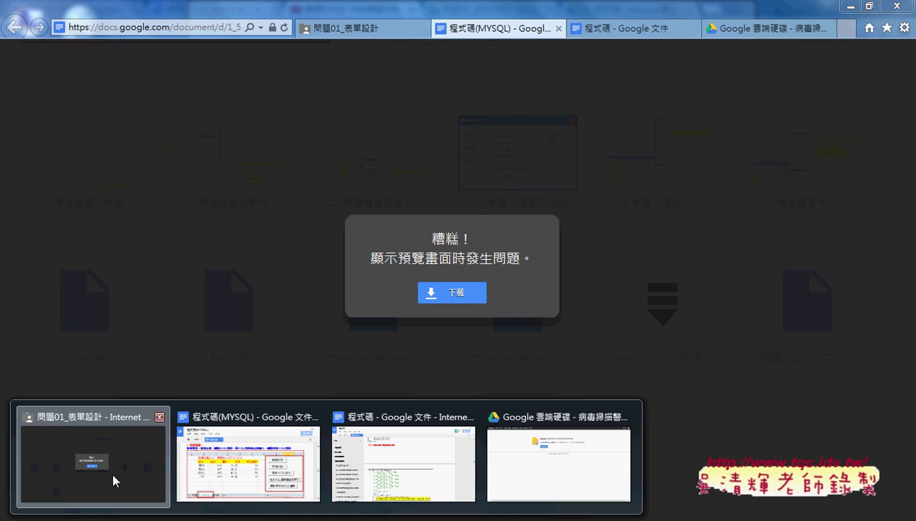
{"action": "left_click", "coordinate": [110, 467]}
{"action": "left_click", "coordinate": [885, 55]}
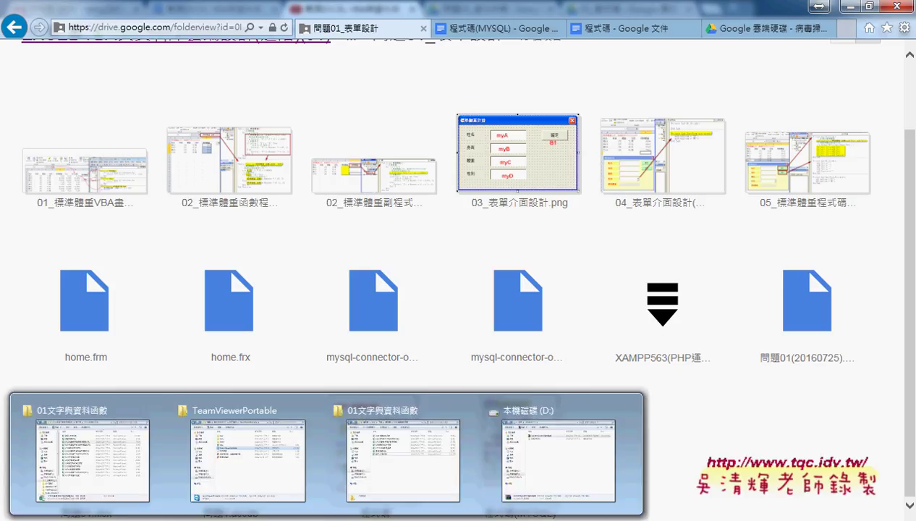
{"action": "left_click", "coordinate": [529, 451]}
{"action": "left_click", "coordinate": [383, 118]}
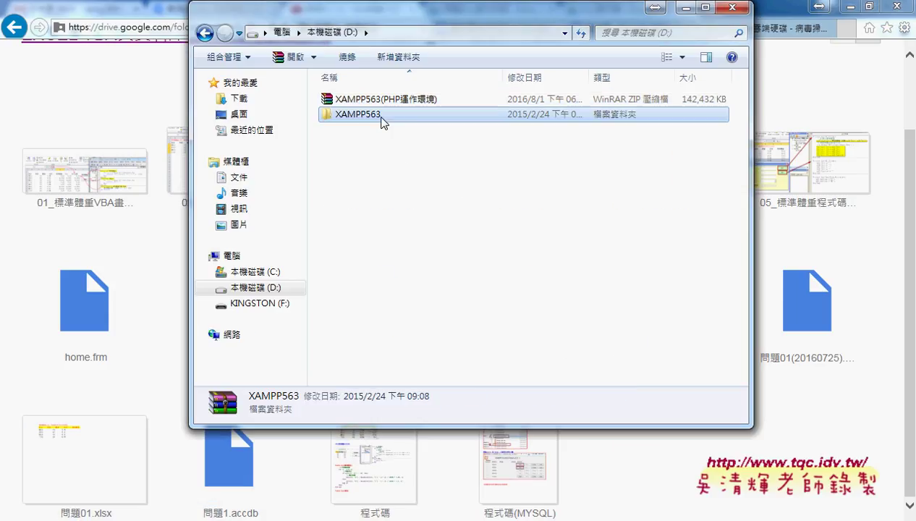
{"action": "left_click", "coordinate": [398, 105]}
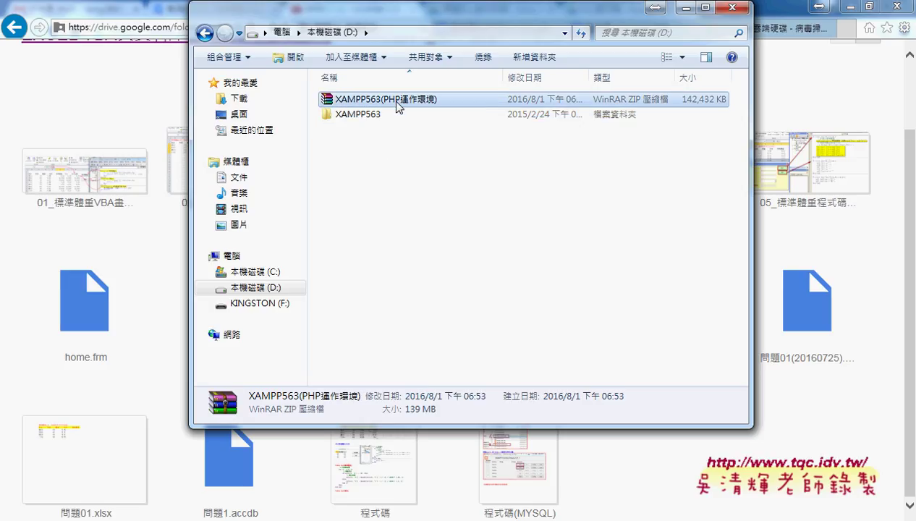
{"action": "right_click", "coordinate": [397, 103]}
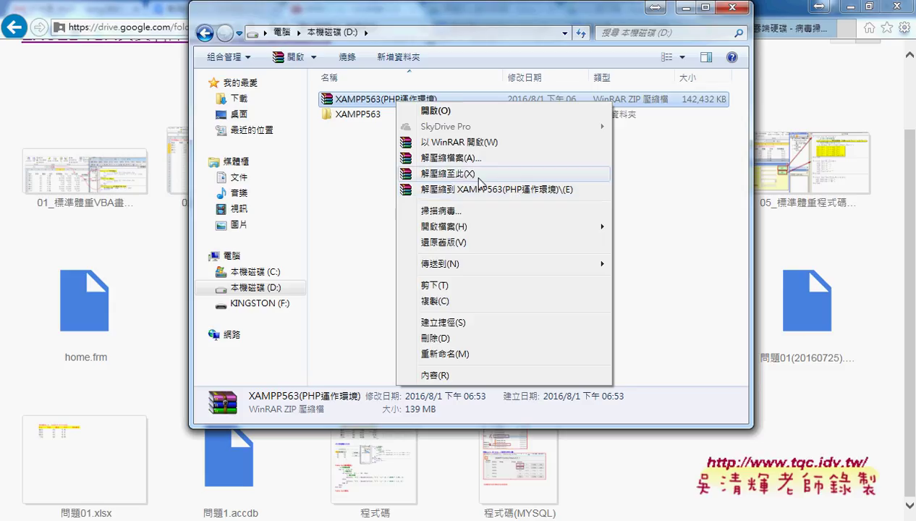
Step: Open the XAMPP563 folder and enlarge the window to list setup_xampp and xampp-control
{"action": "double_click", "coordinate": [356, 116]}
{"action": "scroll", "coordinate": [509, 308], "scroll_direction": "down", "scroll_amount": 3}
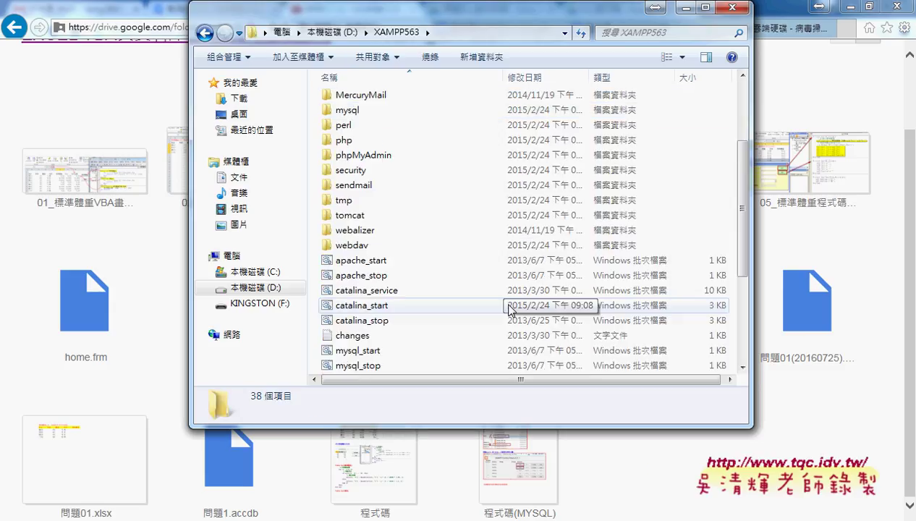
{"action": "scroll", "coordinate": [509, 307], "scroll_direction": "down", "scroll_amount": 4}
{"action": "left_click_drag", "start_coordinate": [475, 428], "coordinate": [474, 501]}
{"action": "left_click", "coordinate": [369, 332]}
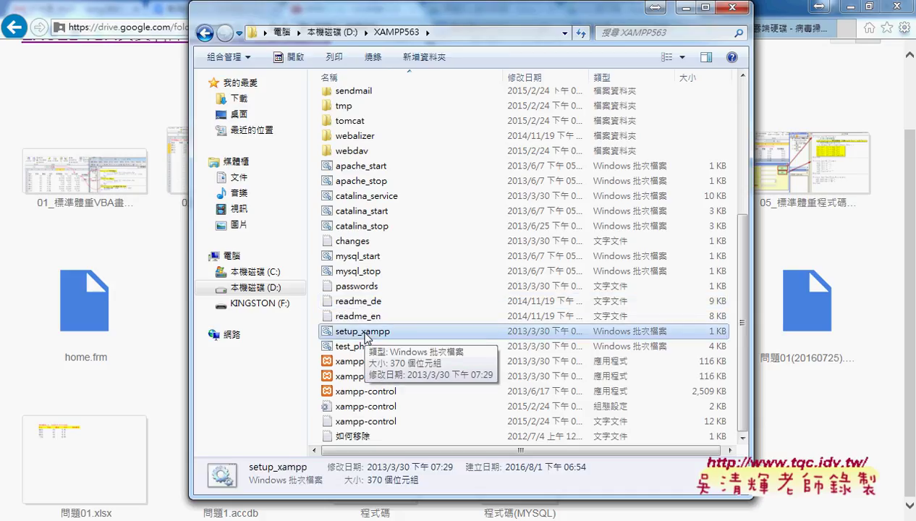
{"action": "left_click", "coordinate": [377, 397]}
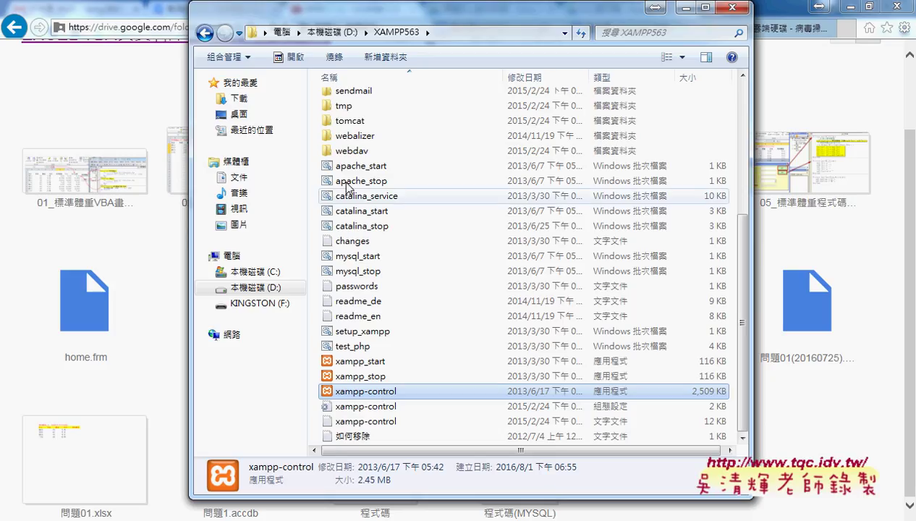
Step: Run setup_xampp.bat past the security warning, wait for DONE, and close the console
{"action": "double_click", "coordinate": [382, 335]}
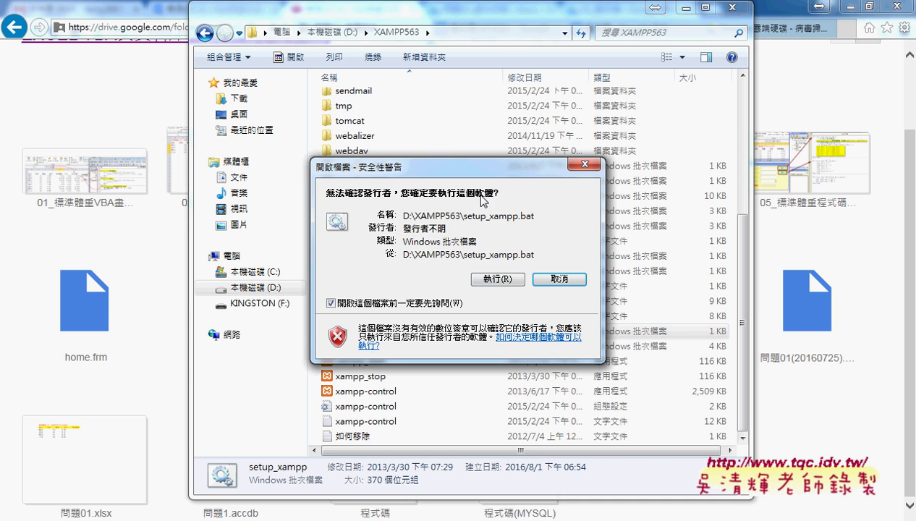
{"action": "left_click", "coordinate": [492, 279]}
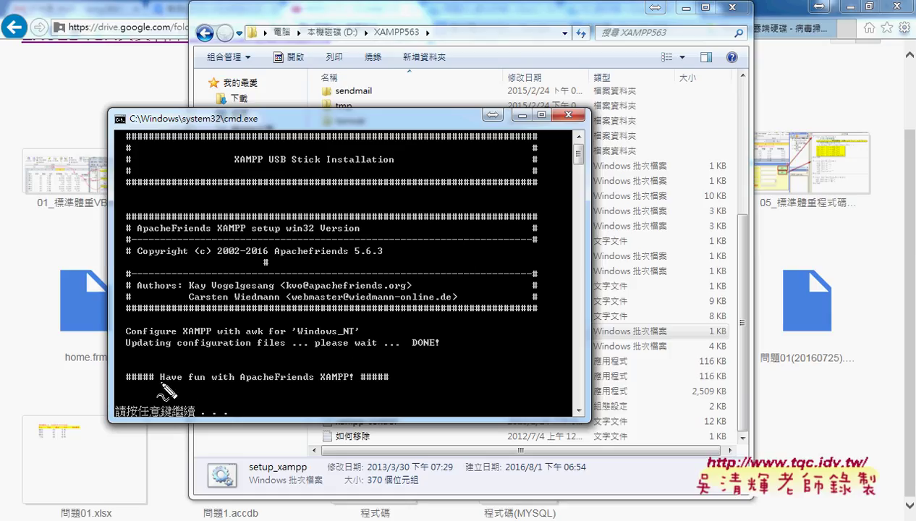
{"action": "left_click_drag", "start_coordinate": [159, 382], "coordinate": [203, 385]}
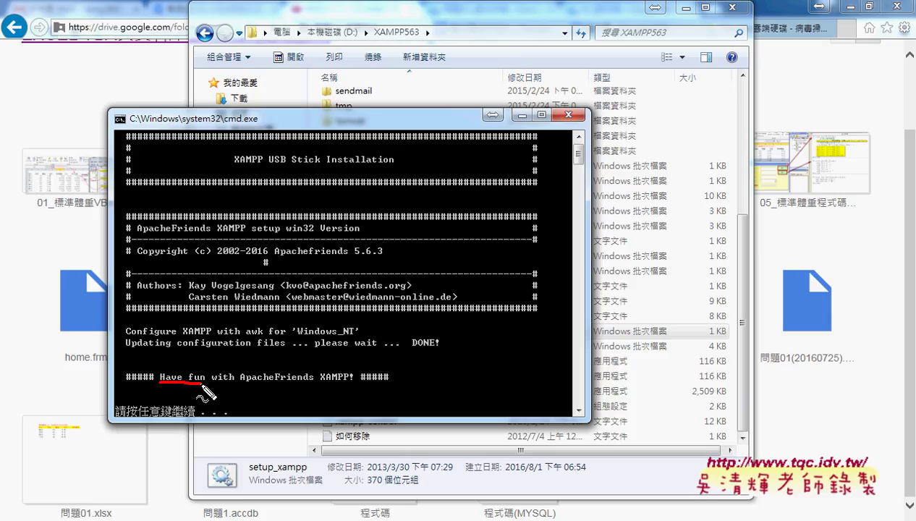
{"action": "left_click_drag", "start_coordinate": [319, 42], "coordinate": [337, 42]}
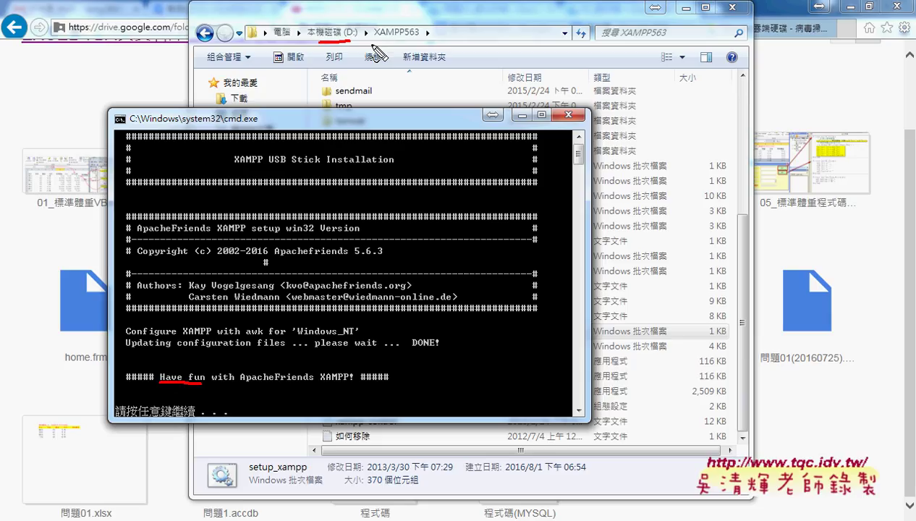
{"action": "left_click_drag", "start_coordinate": [375, 41], "coordinate": [421, 40]}
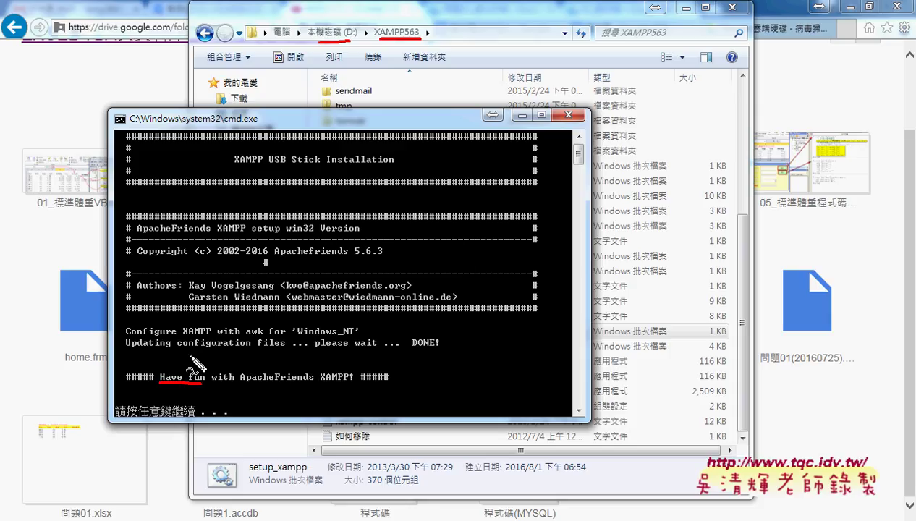
{"action": "key", "text": "Escape"}
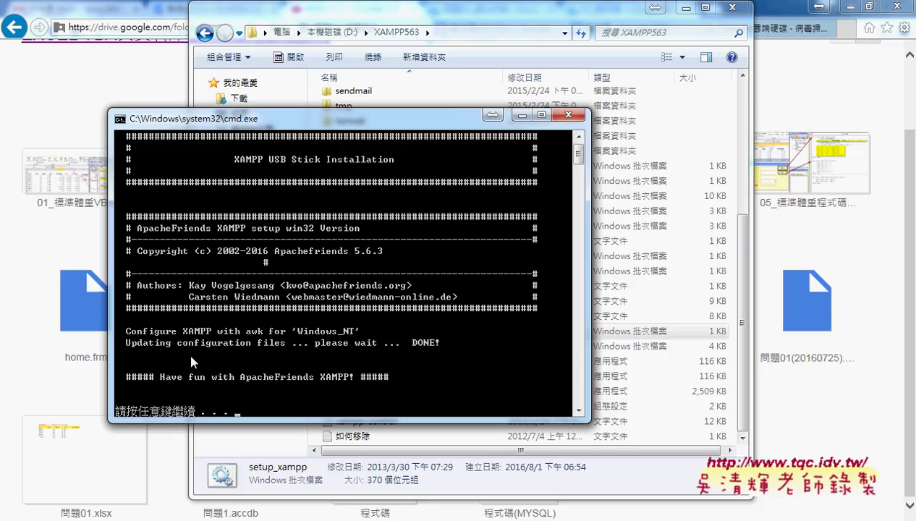
{"action": "left_click", "coordinate": [569, 115]}
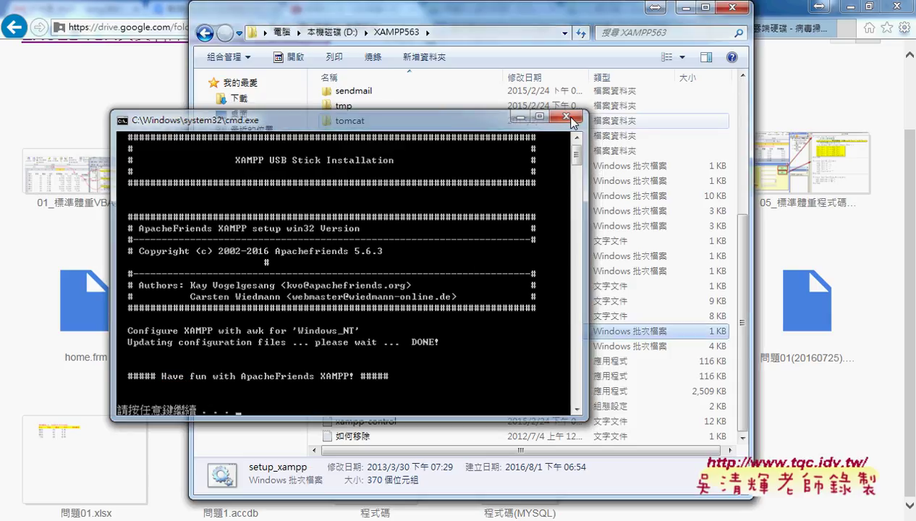
{"action": "left_click", "coordinate": [375, 392]}
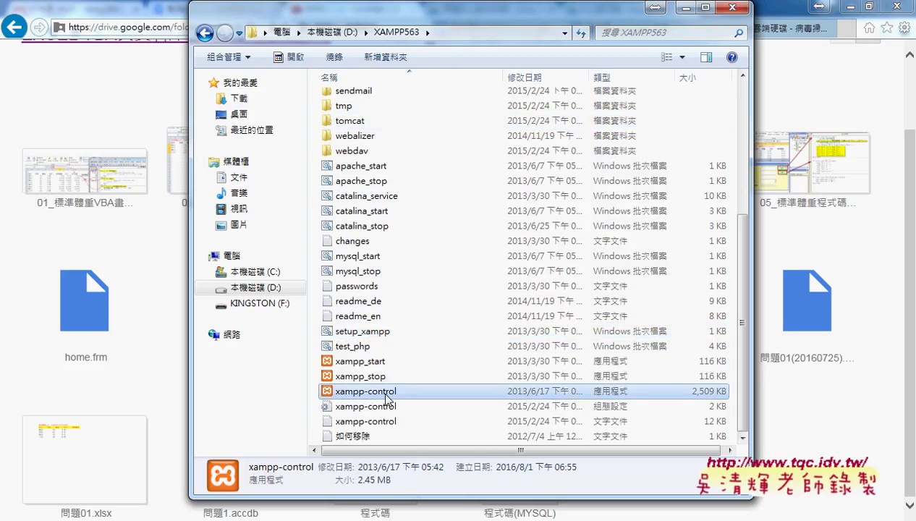
Step: Launch xampp-control, start Apache and MySQL, and open Apache's Admin page in the browser
{"action": "double_click", "coordinate": [388, 398]}
{"action": "left_click", "coordinate": [544, 275]}
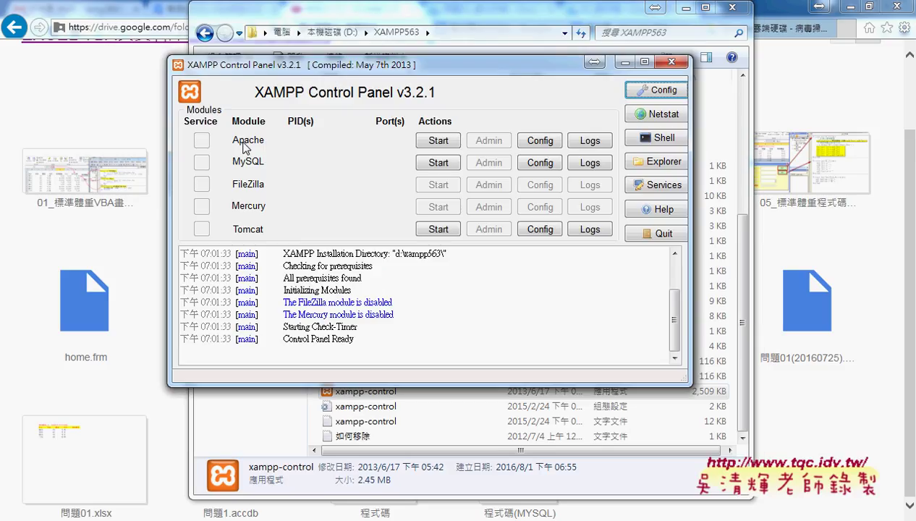
{"action": "left_click", "coordinate": [438, 141]}
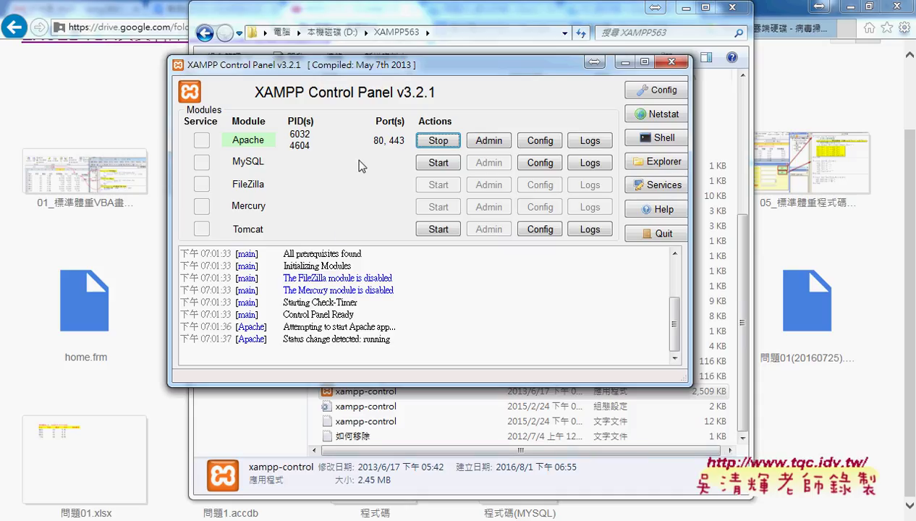
{"action": "left_click", "coordinate": [433, 165]}
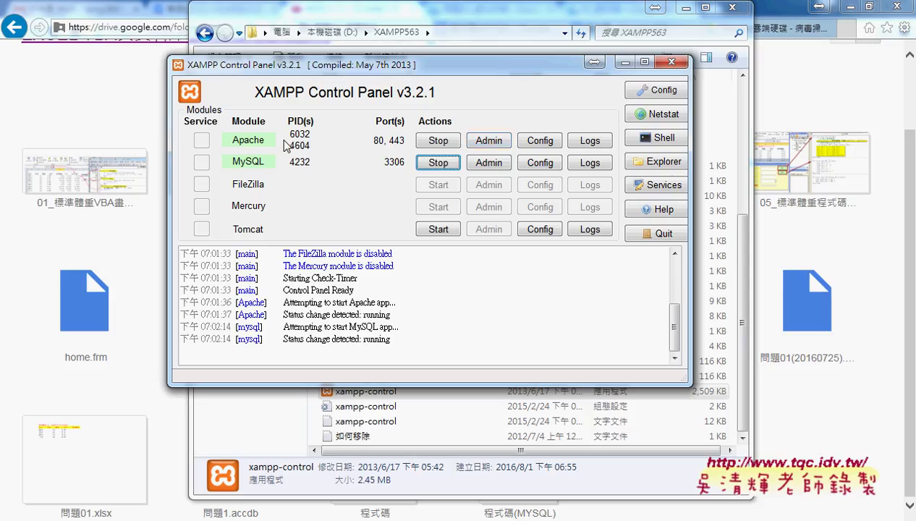
{"action": "left_click", "coordinate": [487, 145]}
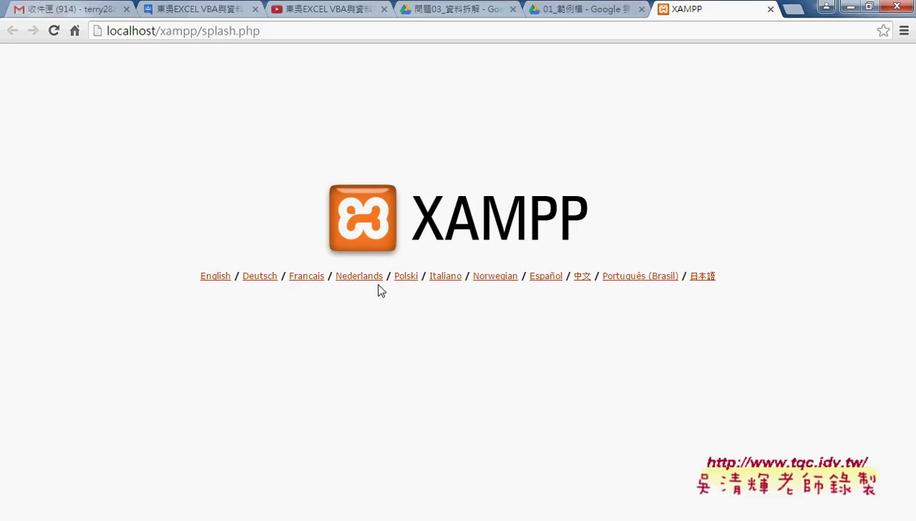
Step: Enter the XAMPP welcome page in Chinese, view the garbled security page, and close it
{"action": "left_click", "coordinate": [582, 277]}
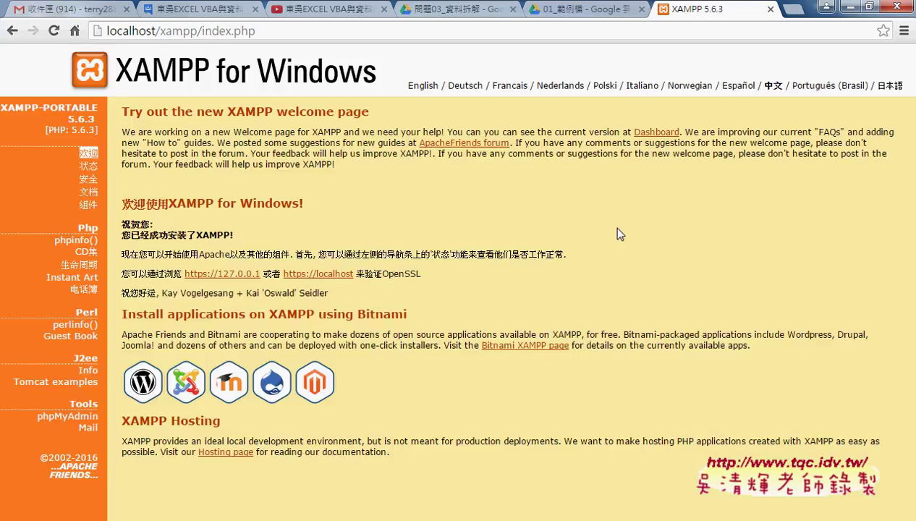
{"action": "left_click", "coordinate": [90, 179]}
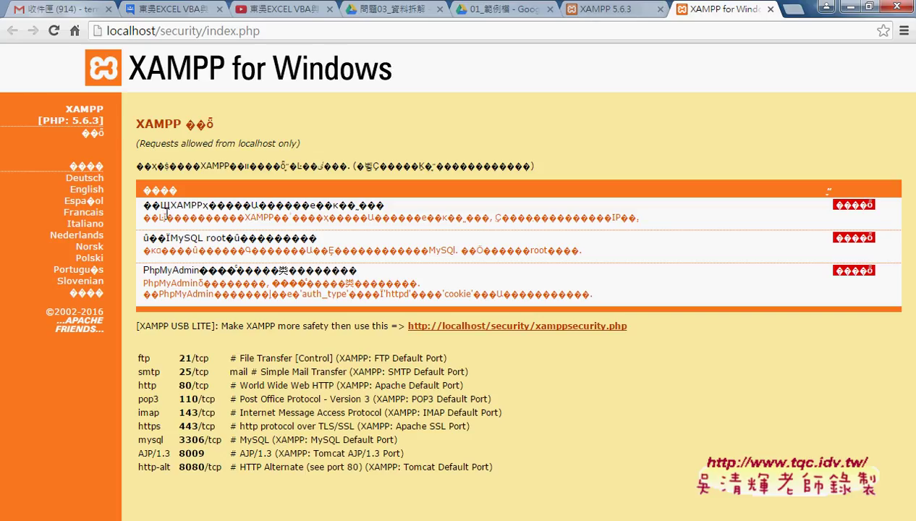
{"action": "left_click", "coordinate": [770, 10]}
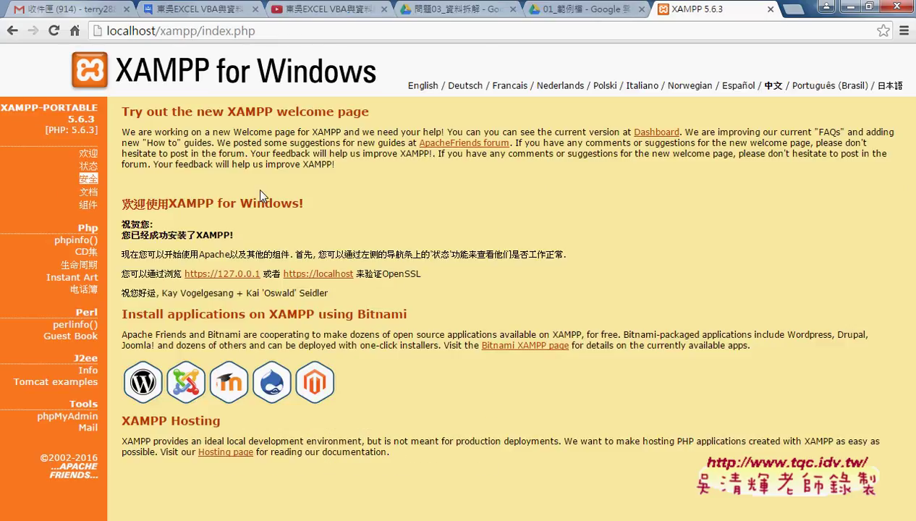
Step: Switch XAMPP to English, review the UNSECURE MySQL root warning, and open xamppsecurity.php
{"action": "left_click", "coordinate": [426, 87]}
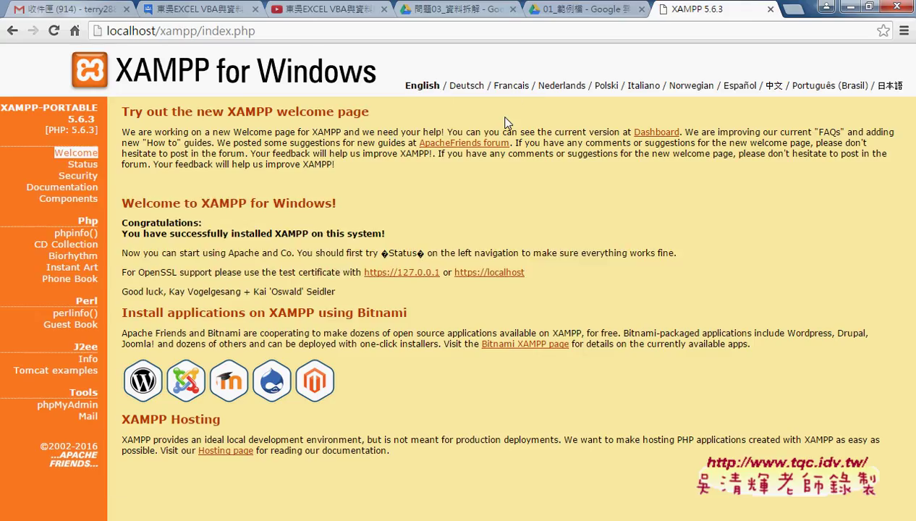
{"action": "left_click", "coordinate": [87, 177]}
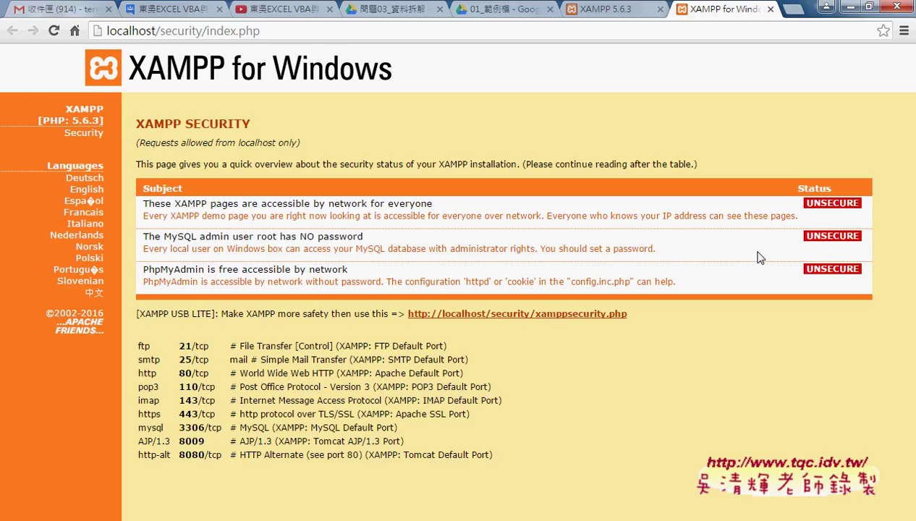
{"action": "left_click_drag", "start_coordinate": [354, 248], "coordinate": [681, 251]}
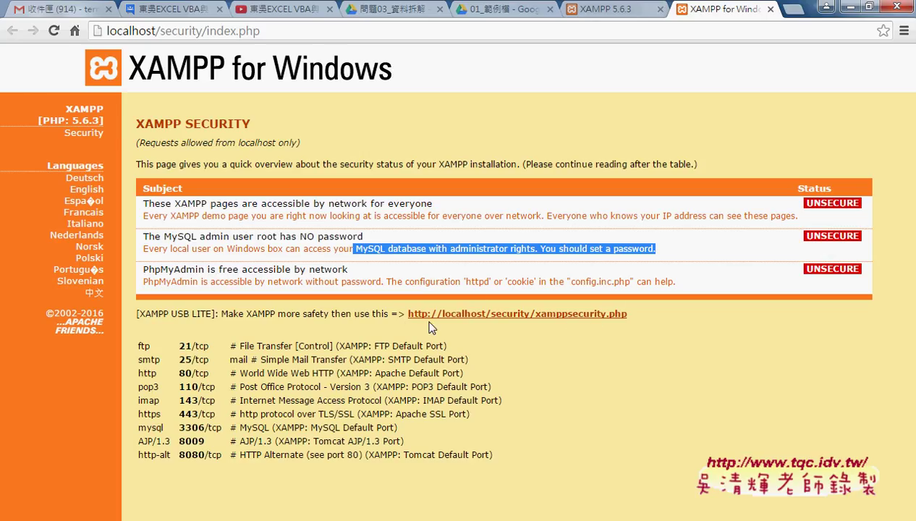
{"action": "left_click", "coordinate": [408, 314]}
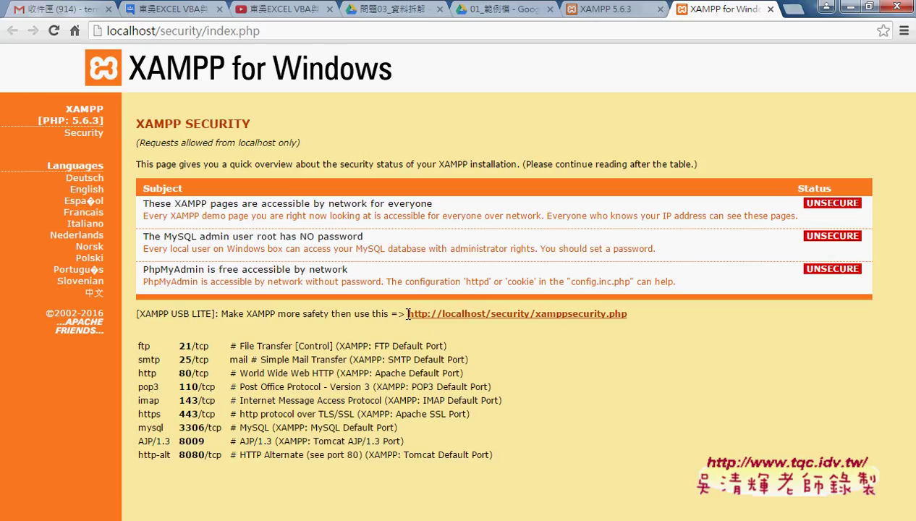
{"action": "left_click", "coordinate": [600, 316]}
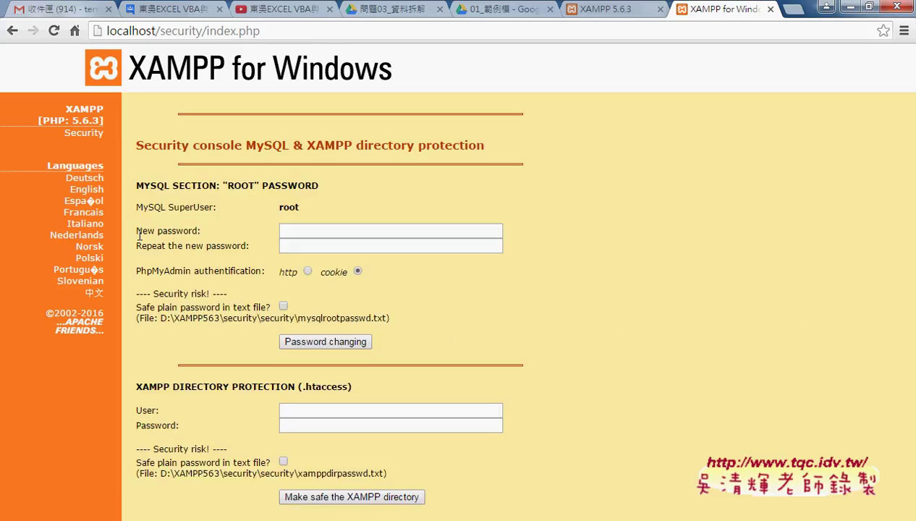
Step: Enter the new MySQL root password twice, save it with Password changing, and return to Security
{"action": "left_click_drag", "start_coordinate": [137, 230], "coordinate": [217, 232]}
{"action": "left_click_drag", "start_coordinate": [307, 207], "coordinate": [279, 207]}
{"action": "left_click", "coordinate": [364, 231]}
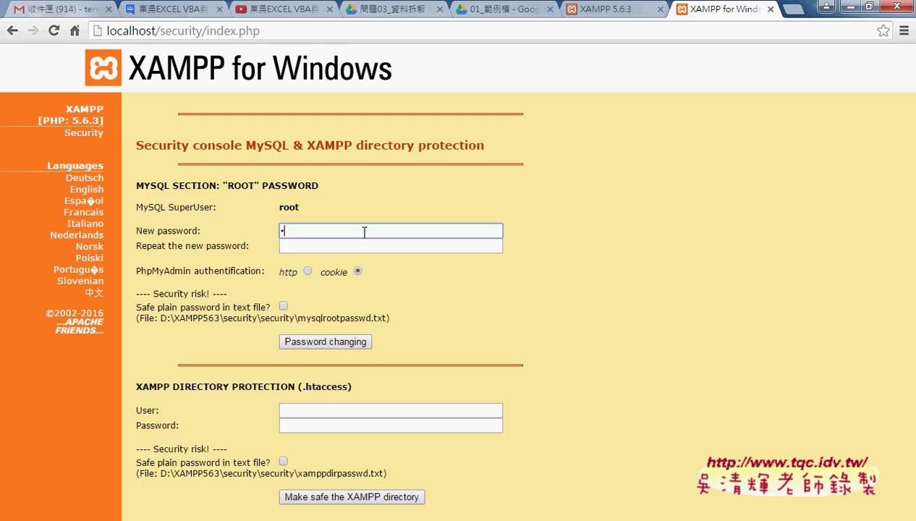
{"action": "key", "text": "Tab"}
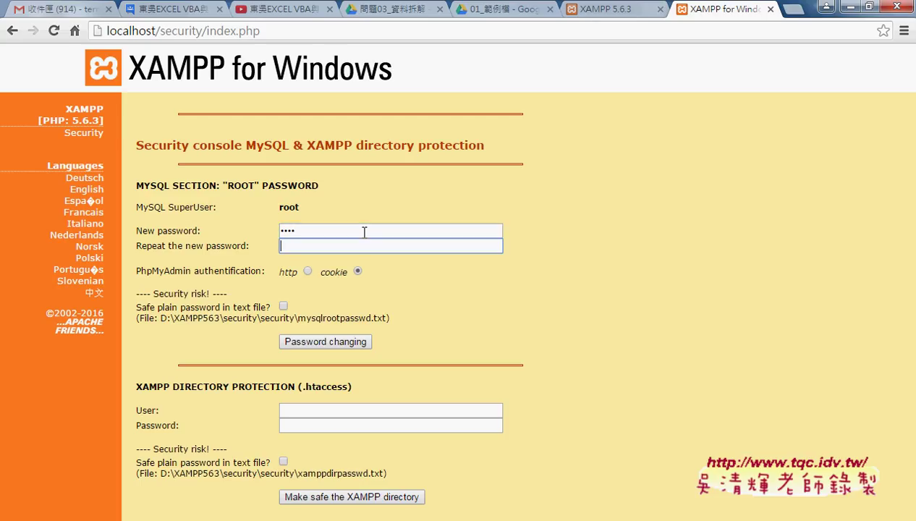
{"action": "left_click", "coordinate": [346, 342]}
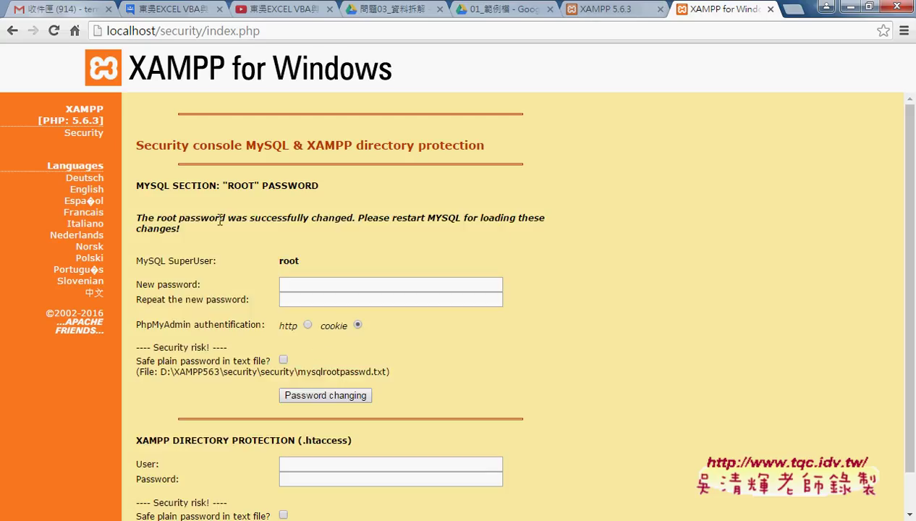
{"action": "left_click", "coordinate": [89, 192]}
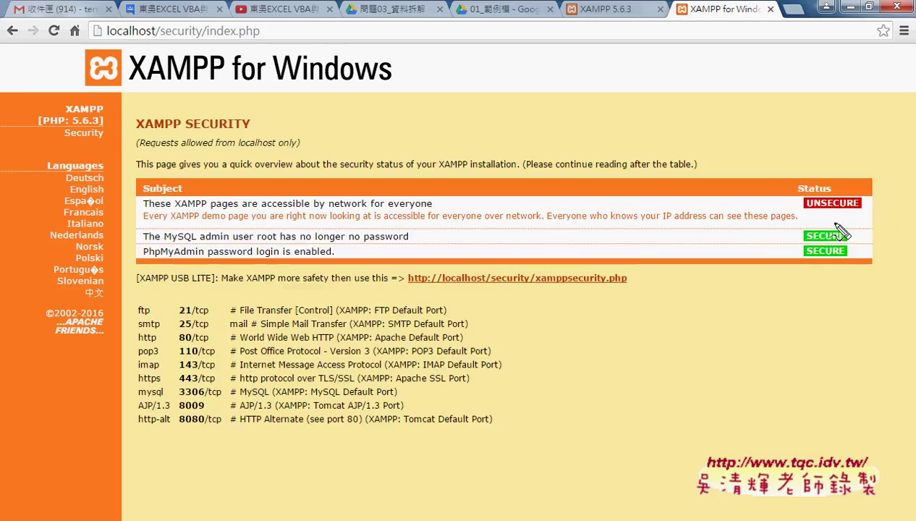
Step: Highlight the SECURE rows for MySQL root and phpMyAdmin, then switch back to XAMPP Control Panel
{"action": "mouse_move", "coordinate": [790, 257]}
{"action": "left_mouse_down"}
{"action": "mouse_move", "coordinate": [831, 280]}
{"action": "mouse_move", "coordinate": [865, 246]}
{"action": "mouse_move", "coordinate": [832, 278]}
{"action": "left_mouse_up"}
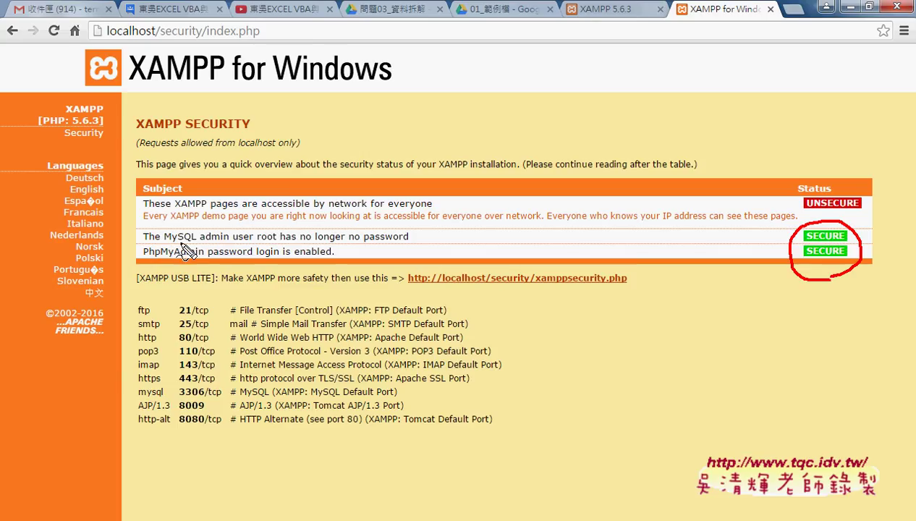
{"action": "left_click_drag", "start_coordinate": [165, 243], "coordinate": [241, 243]}
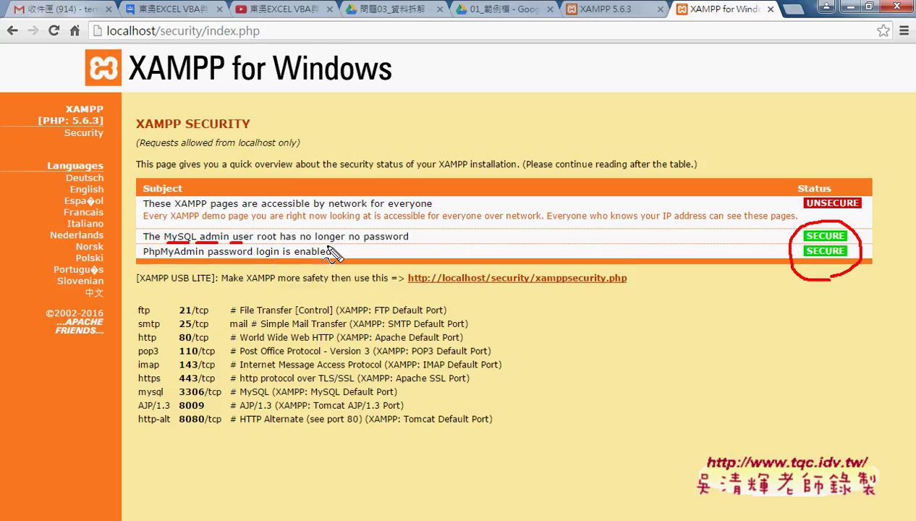
{"action": "mouse_move", "coordinate": [360, 245]}
{"action": "left_mouse_down"}
{"action": "mouse_move", "coordinate": [635, 244]}
{"action": "mouse_move", "coordinate": [740, 230]}
{"action": "left_mouse_up"}
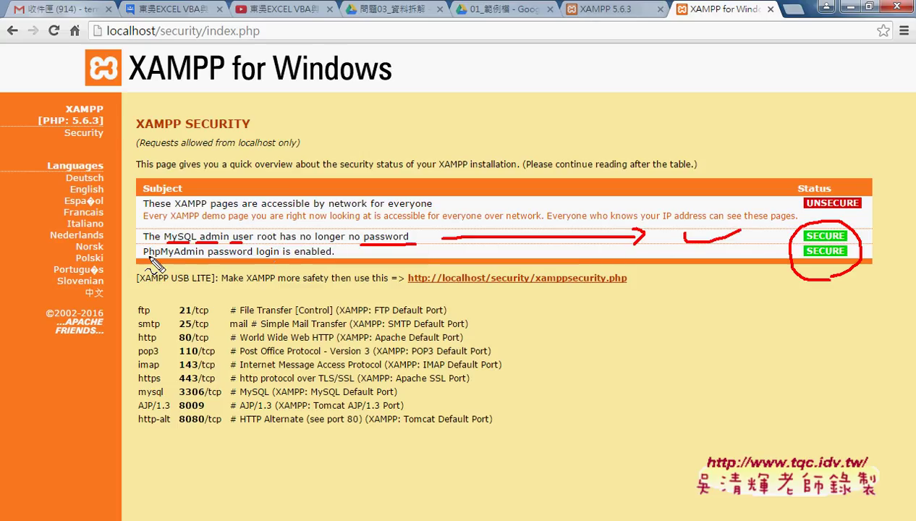
{"action": "left_click_drag", "start_coordinate": [143, 255], "coordinate": [253, 255]}
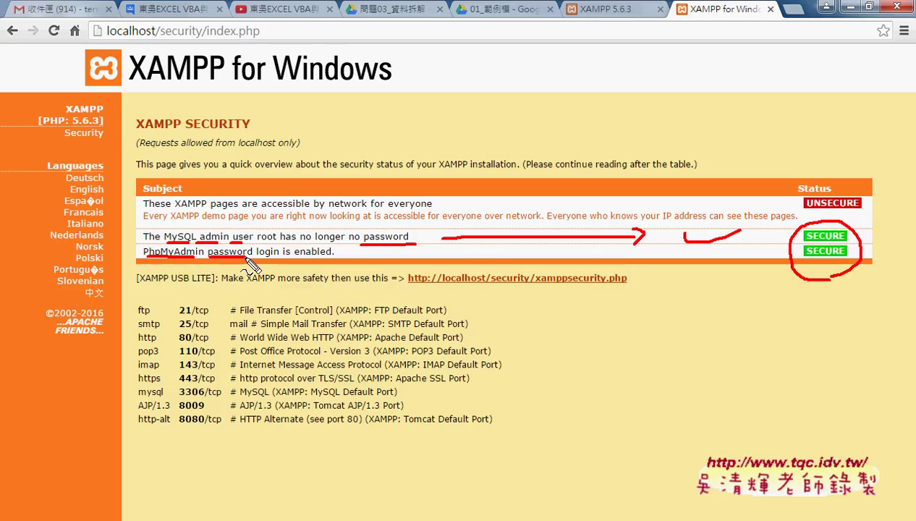
{"action": "mouse_move", "coordinate": [143, 262]}
{"action": "left_mouse_down"}
{"action": "mouse_move", "coordinate": [196, 264]}
{"action": "mouse_move", "coordinate": [163, 236]}
{"action": "left_mouse_up"}
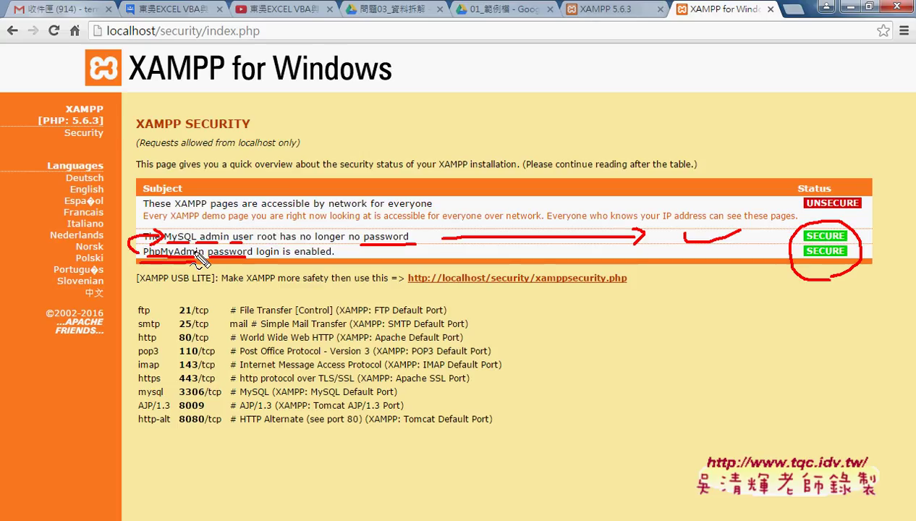
{"action": "key", "text": "Escape"}
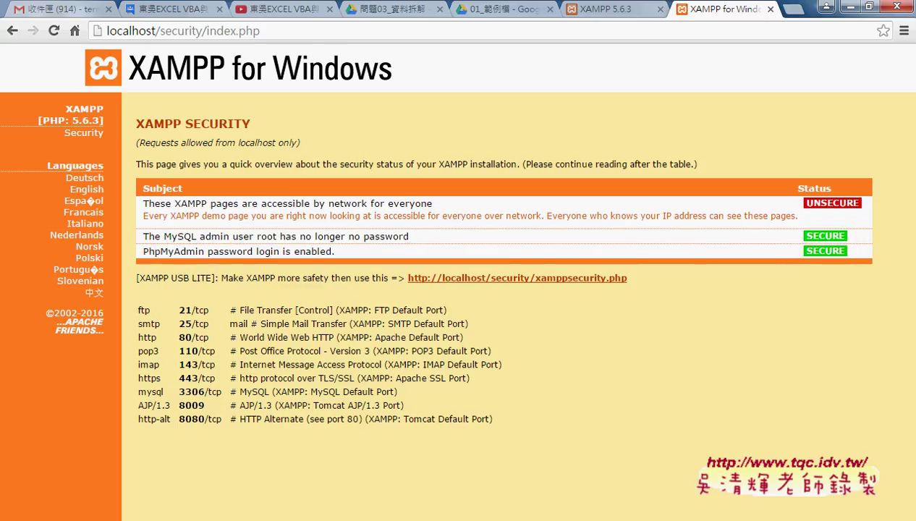
{"action": "key", "text": "alt+Tab"}
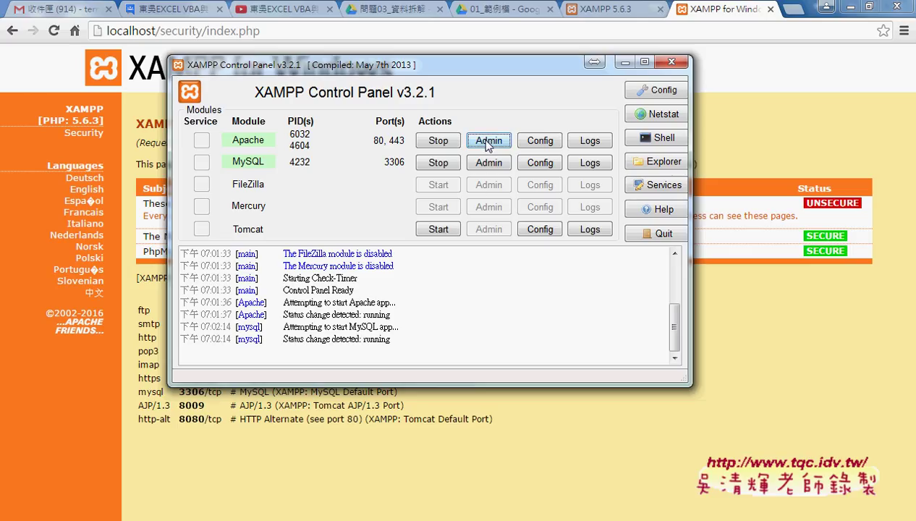
Step: Open phpMyAdmin from MySQL's Admin button and log in as root with its password
{"action": "left_click", "coordinate": [490, 164]}
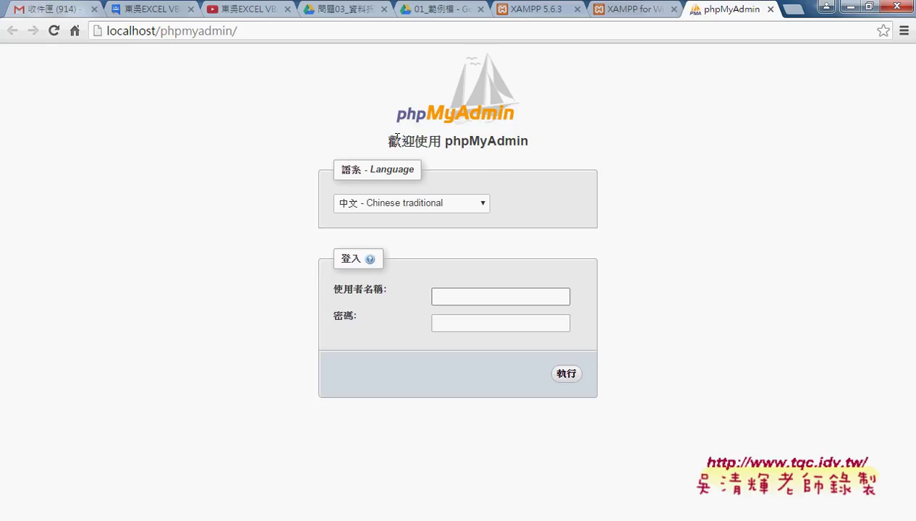
{"action": "left_click_drag", "start_coordinate": [389, 140], "coordinate": [538, 140]}
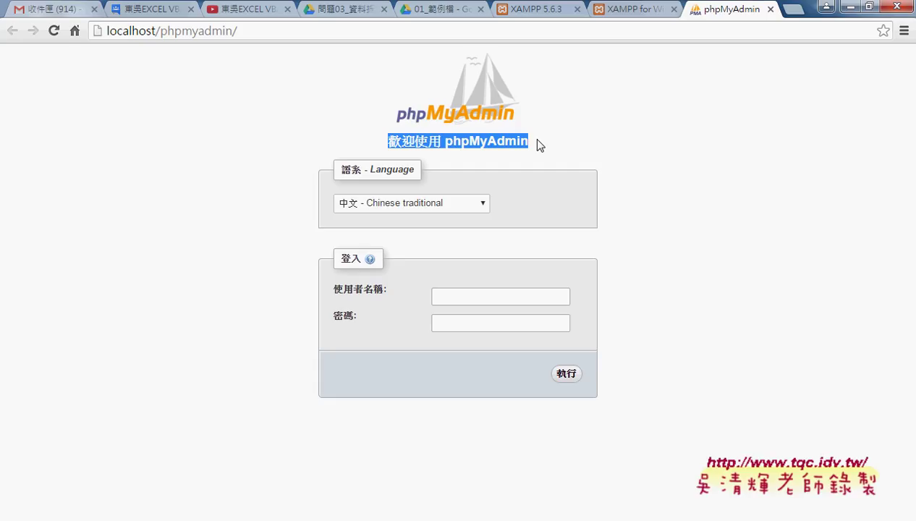
{"action": "left_click", "coordinate": [491, 295]}
{"action": "type", "text": "r"}
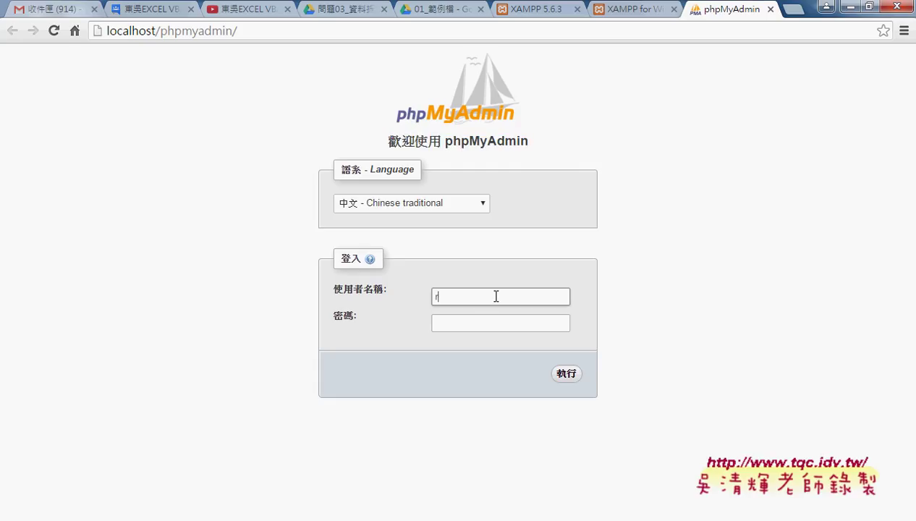
{"action": "type", "text": "oot"}
{"action": "key", "text": "Tab"}
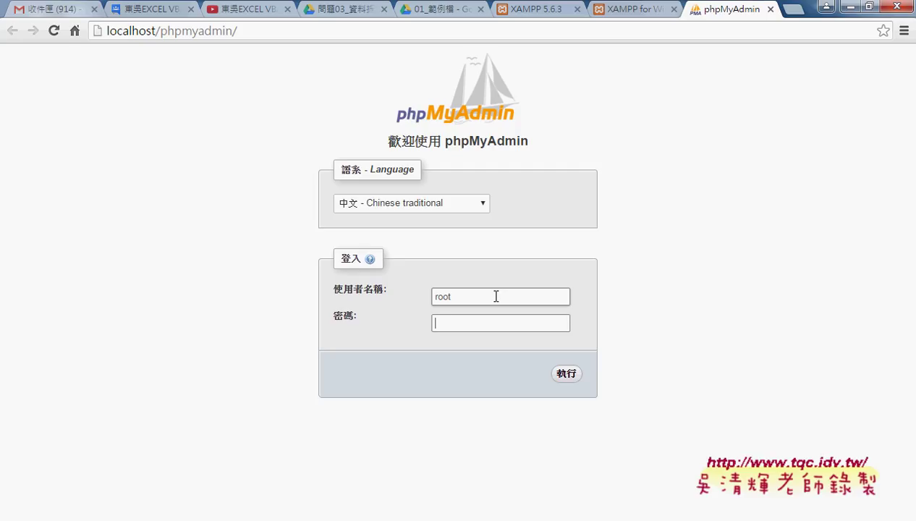
{"action": "left_click", "coordinate": [569, 374]}
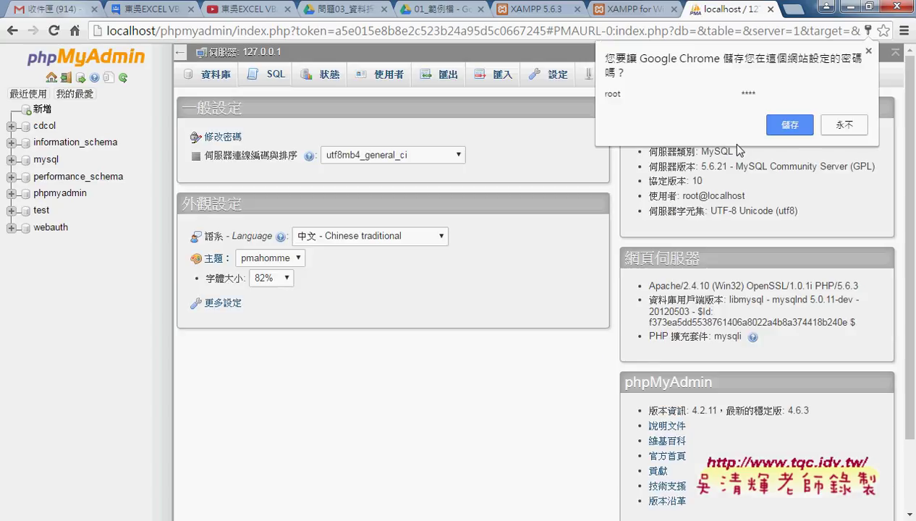
Step: Save the root login in Chrome's save-password prompt
{"action": "left_click", "coordinate": [801, 126]}
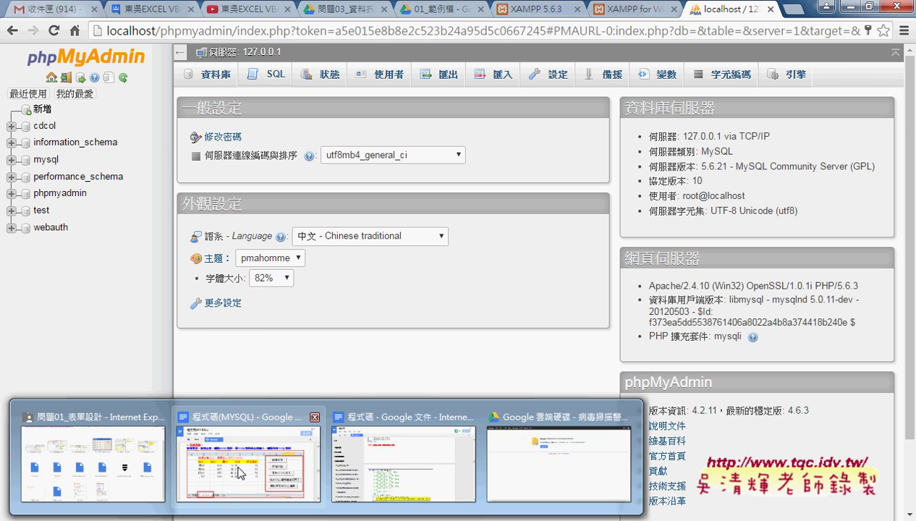
Step: Look over the 問題01_表單設計 Drive files, then return to the tutorial's setup_xampp.bat step
{"action": "left_click", "coordinate": [307, 428]}
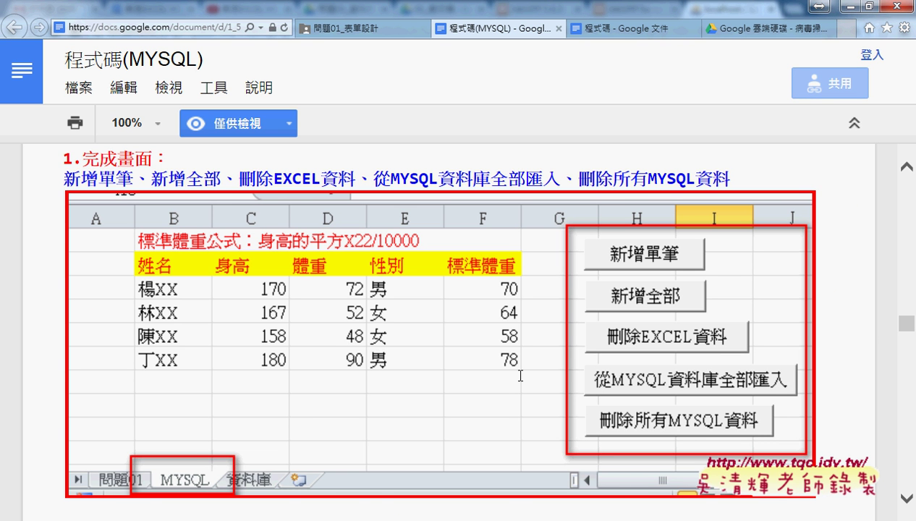
{"action": "mouse_move", "coordinate": [905, 325]}
{"action": "left_mouse_down"}
{"action": "mouse_move", "coordinate": [914, 208]}
{"action": "mouse_move", "coordinate": [906, 189]}
{"action": "left_mouse_up"}
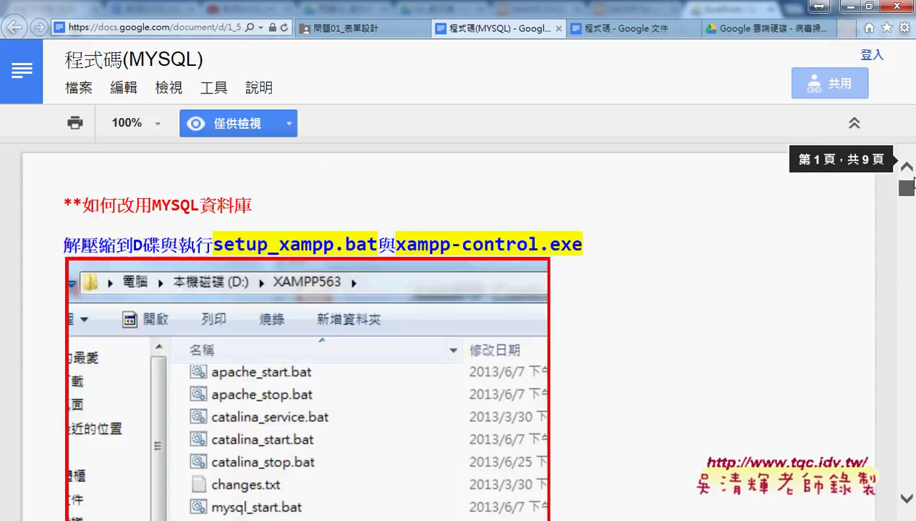
{"action": "left_click", "coordinate": [335, 27]}
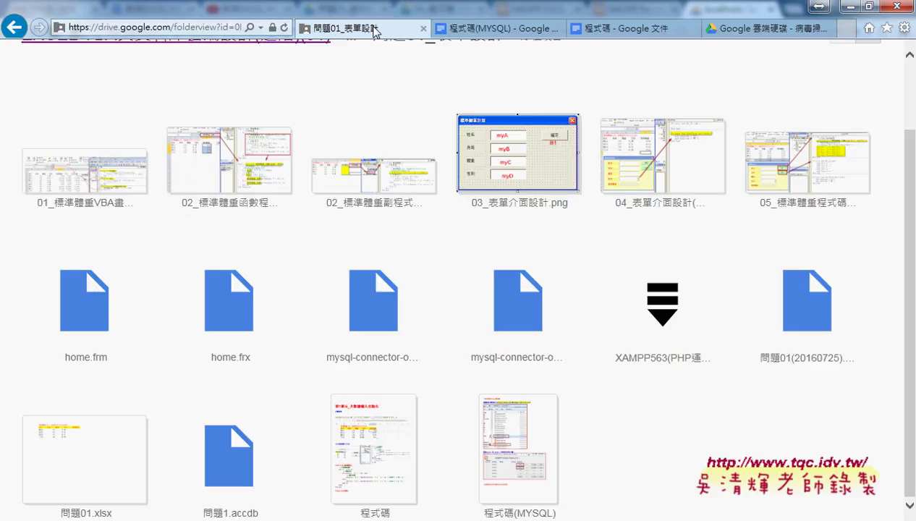
{"action": "scroll", "coordinate": [362, 109], "scroll_direction": "up", "scroll_amount": 2}
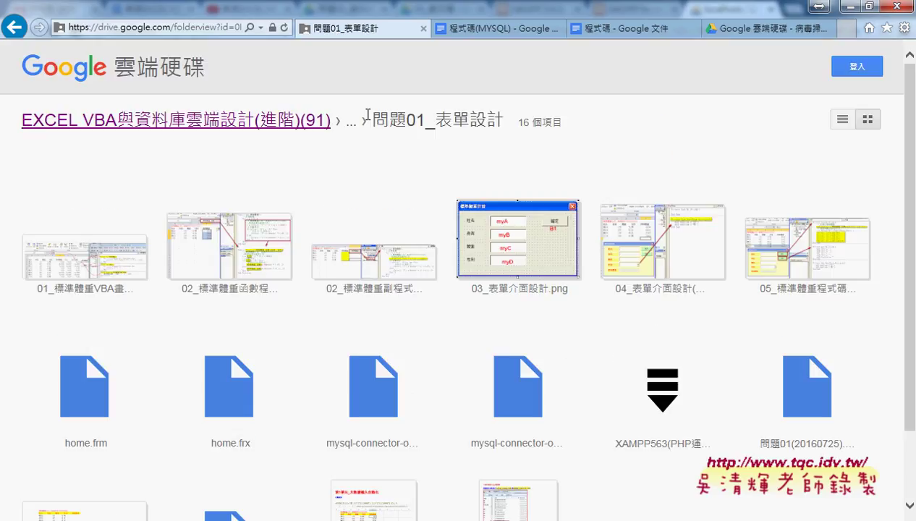
{"action": "scroll", "coordinate": [392, 122], "scroll_direction": "down", "scroll_amount": 2}
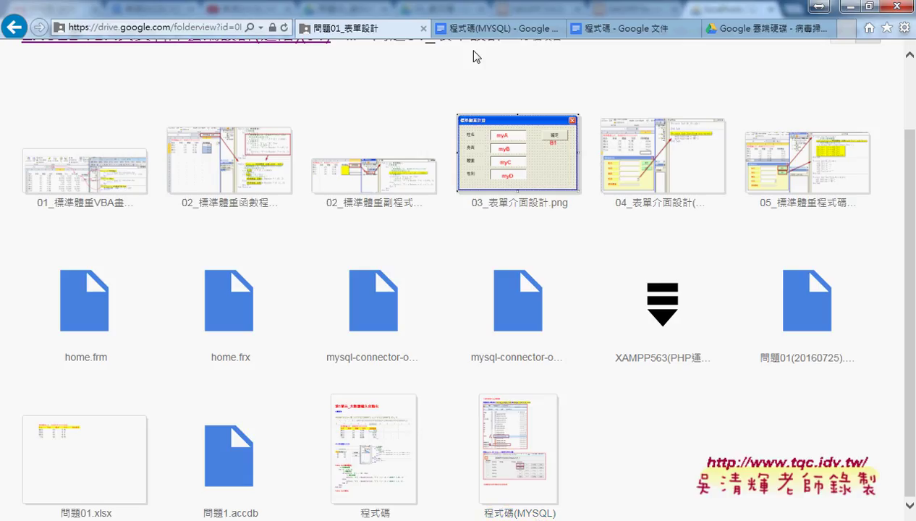
{"action": "left_click", "coordinate": [477, 29]}
{"action": "scroll", "coordinate": [430, 212], "scroll_direction": "down", "scroll_amount": 1}
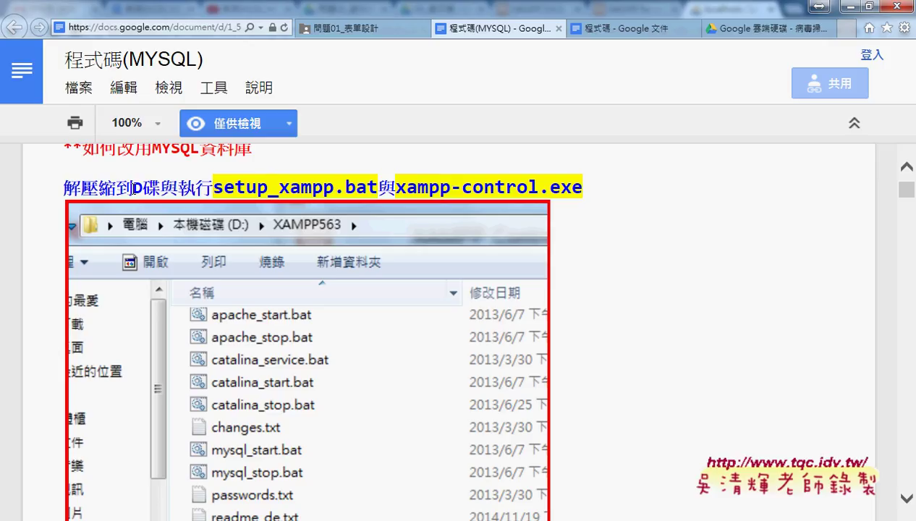
Step: Highlight 'D碟' in the tutorial's unzip instruction, then clear the selection and read on
{"action": "left_click_drag", "start_coordinate": [133, 189], "coordinate": [375, 187]}
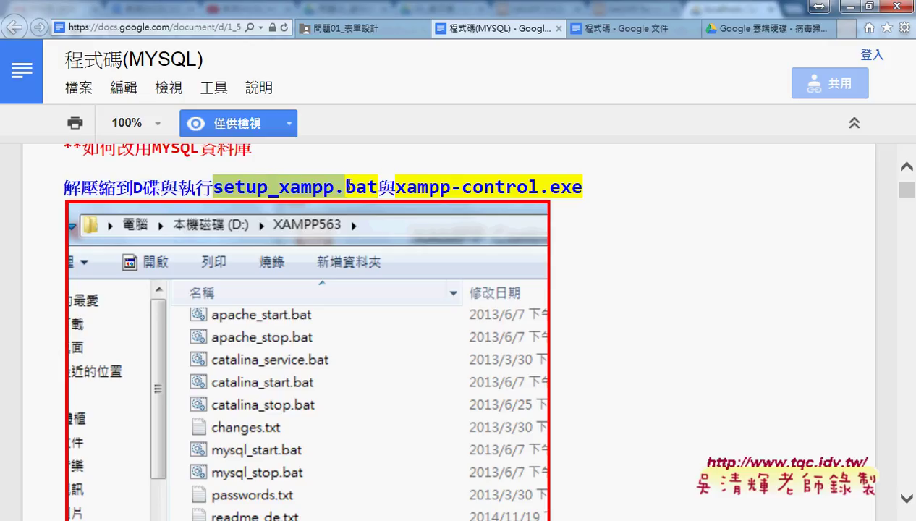
{"action": "left_click", "coordinate": [415, 181]}
{"action": "scroll", "coordinate": [726, 238], "scroll_direction": "down", "scroll_amount": 6}
{"action": "scroll", "coordinate": [726, 237], "scroll_direction": "down", "scroll_amount": 2}
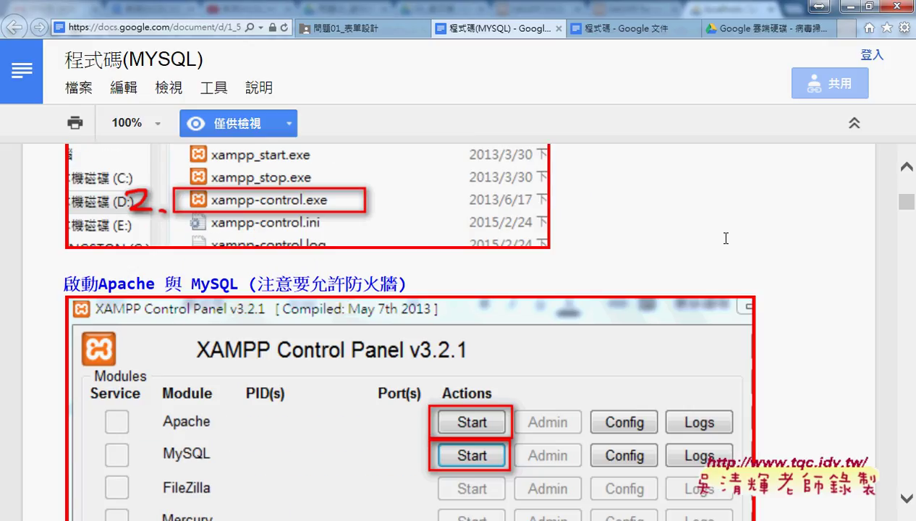
{"action": "scroll", "coordinate": [726, 238], "scroll_direction": "down", "scroll_amount": 1}
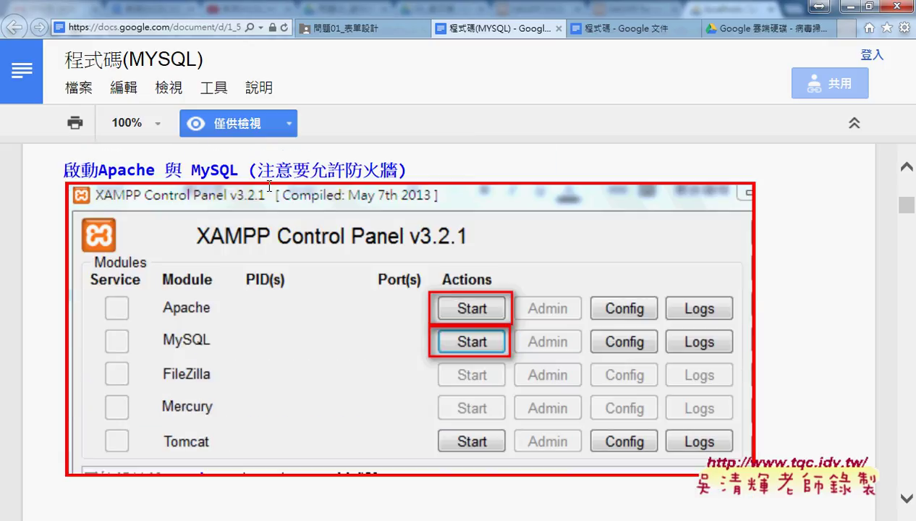
Step: Highlight the allow-firewall note, then read past the XAMPP security screenshots to section 2
{"action": "left_click_drag", "start_coordinate": [258, 170], "coordinate": [381, 168]}
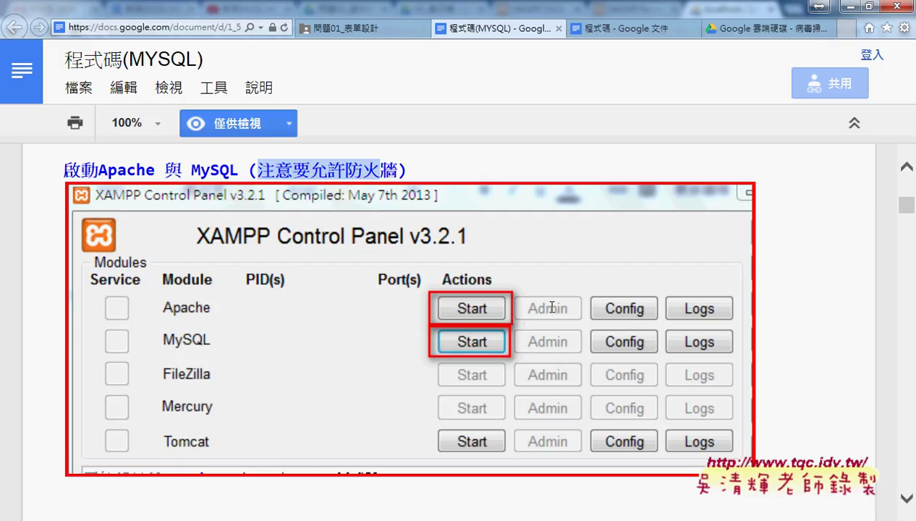
{"action": "scroll", "coordinate": [551, 308], "scroll_direction": "down", "scroll_amount": 1}
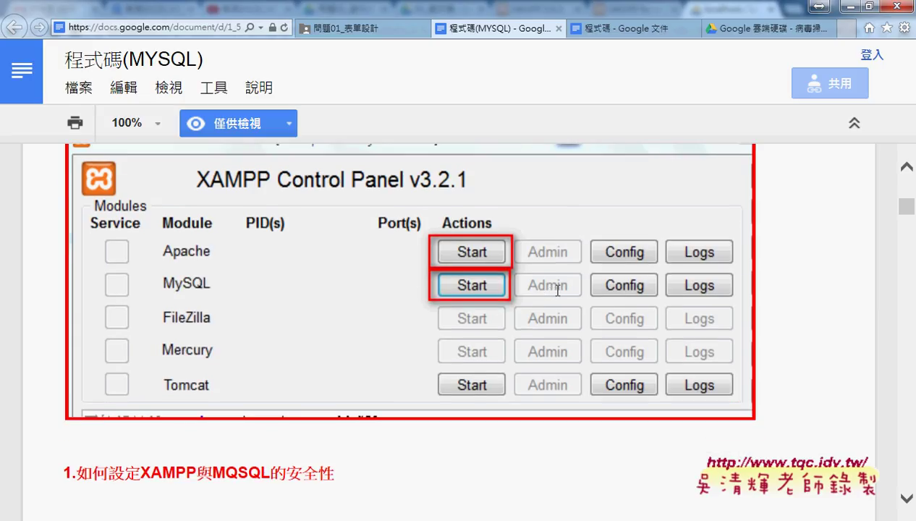
{"action": "scroll", "coordinate": [569, 290], "scroll_direction": "down", "scroll_amount": 2}
{"action": "scroll", "coordinate": [570, 290], "scroll_direction": "down", "scroll_amount": 2}
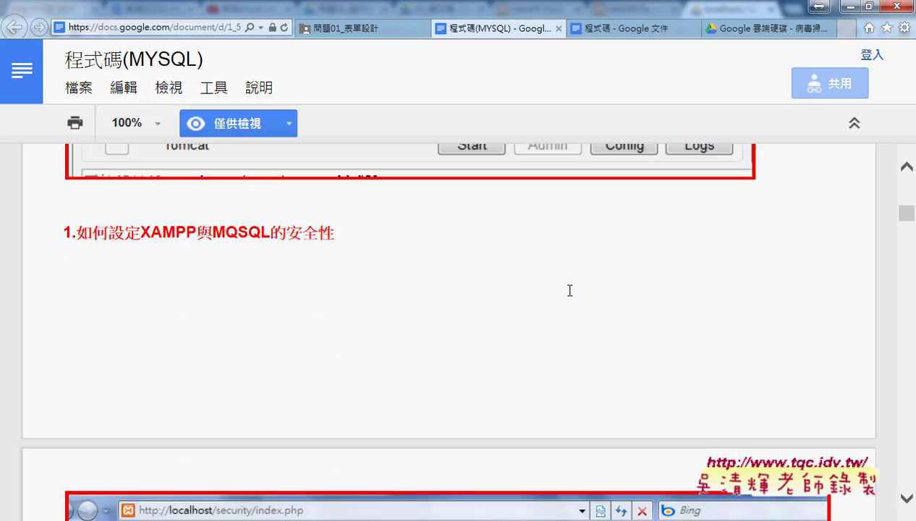
{"action": "scroll", "coordinate": [568, 286], "scroll_direction": "down", "scroll_amount": 1}
{"action": "scroll", "coordinate": [566, 266], "scroll_direction": "down", "scroll_amount": 2}
{"action": "scroll", "coordinate": [568, 267], "scroll_direction": "down", "scroll_amount": 4}
{"action": "scroll", "coordinate": [567, 266], "scroll_direction": "down", "scroll_amount": 1}
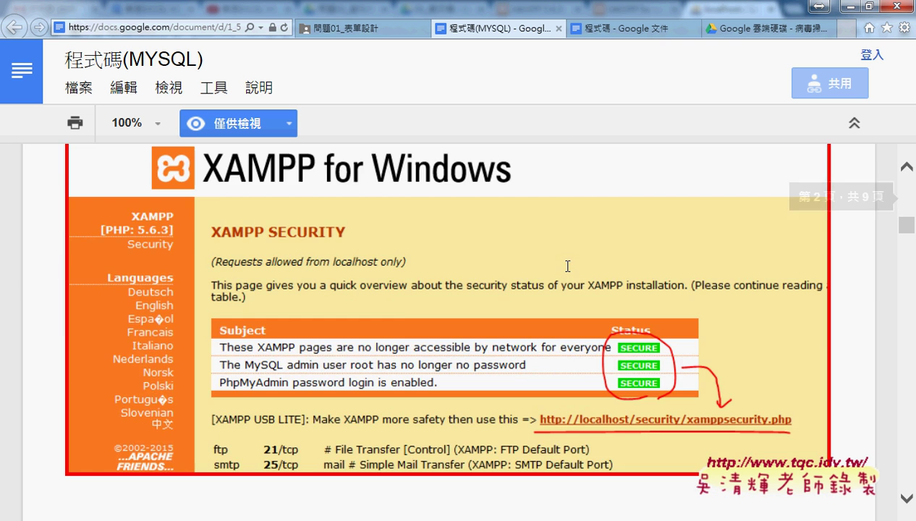
{"action": "scroll", "coordinate": [451, 394], "scroll_direction": "down", "scroll_amount": 2}
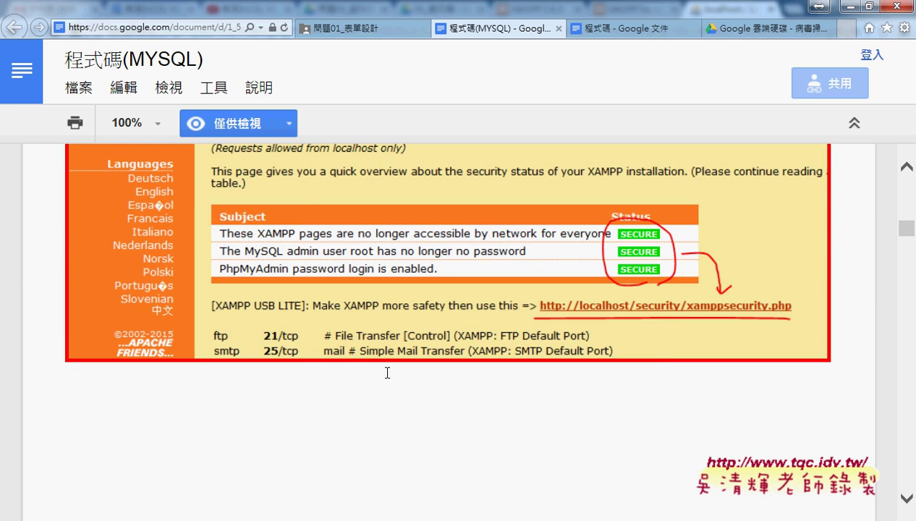
{"action": "scroll", "coordinate": [421, 380], "scroll_direction": "down", "scroll_amount": 3}
{"action": "scroll", "coordinate": [422, 380], "scroll_direction": "down", "scroll_amount": 2}
{"action": "scroll", "coordinate": [424, 381], "scroll_direction": "down", "scroll_amount": 3}
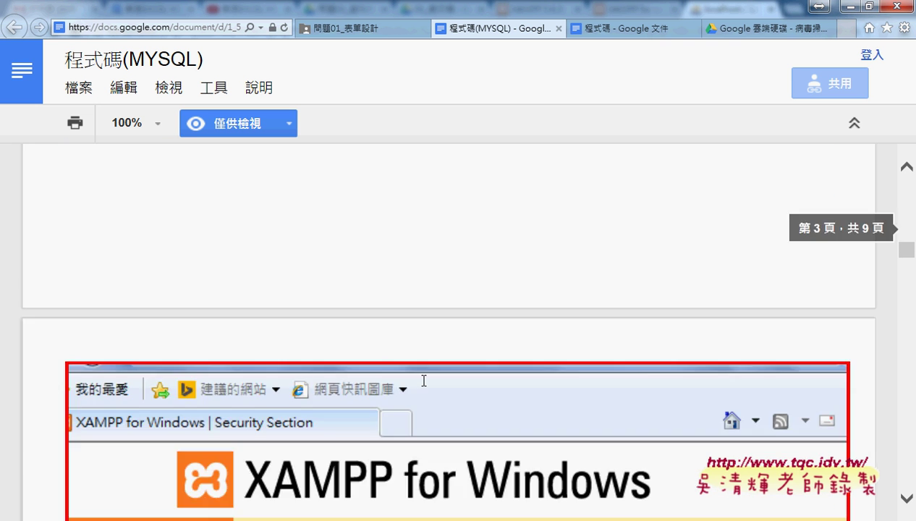
{"action": "scroll", "coordinate": [424, 380], "scroll_direction": "down", "scroll_amount": 4}
{"action": "scroll", "coordinate": [425, 381], "scroll_direction": "down", "scroll_amount": 2}
{"action": "scroll", "coordinate": [494, 348], "scroll_direction": "down", "scroll_amount": 3}
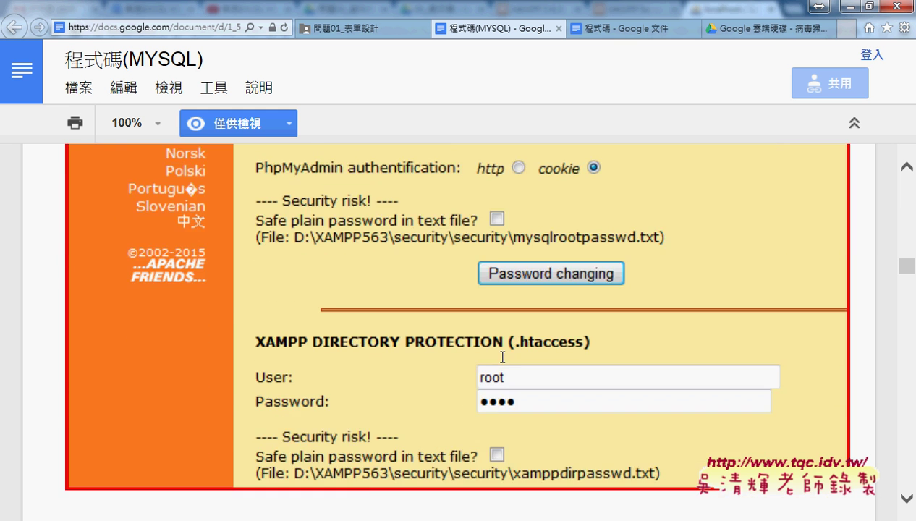
{"action": "scroll", "coordinate": [494, 348], "scroll_direction": "down", "scroll_amount": 4}
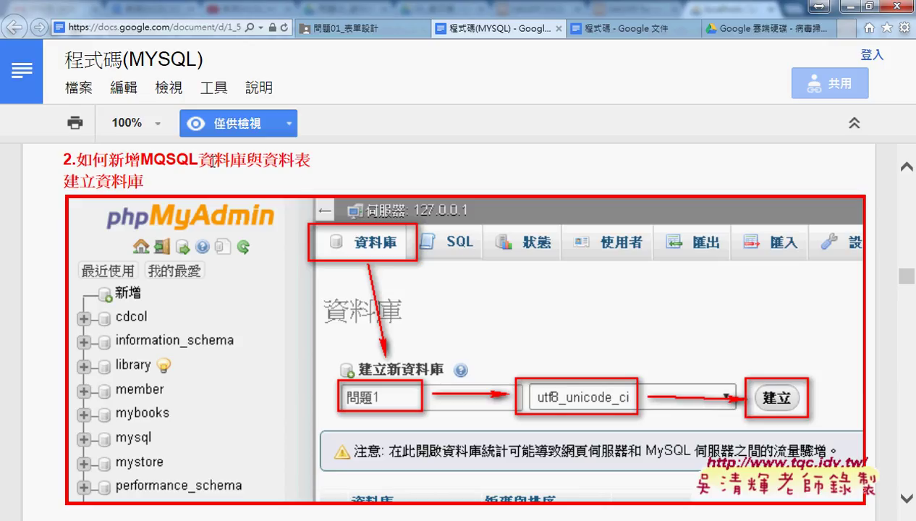
Step: Highlight '資料庫' in the section 2 heading, read to section 3.建立資料表, then go to the 問題01_表單設計 folder
{"action": "left_click_drag", "start_coordinate": [197, 160], "coordinate": [320, 162]}
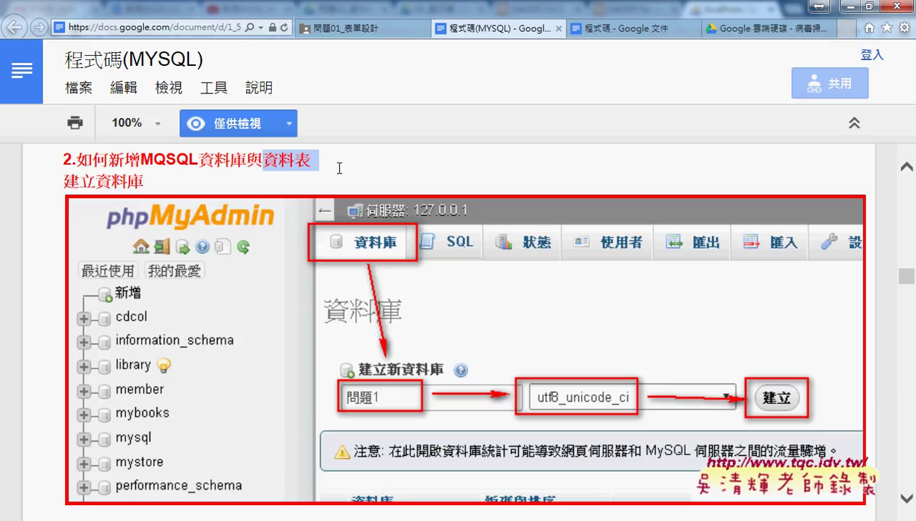
{"action": "scroll", "coordinate": [340, 168], "scroll_direction": "down", "scroll_amount": 1}
{"action": "scroll", "coordinate": [340, 168], "scroll_direction": "down", "scroll_amount": 1}
{"action": "scroll", "coordinate": [339, 168], "scroll_direction": "down", "scroll_amount": 2}
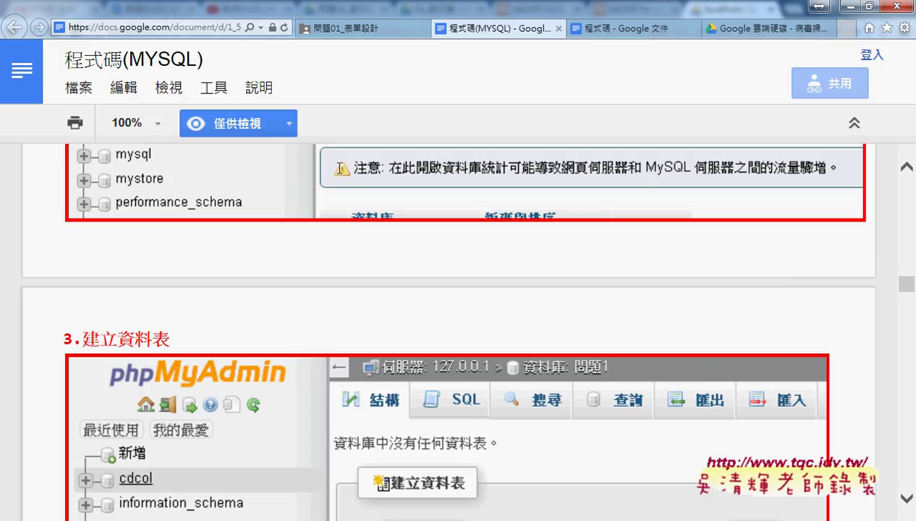
{"action": "left_click", "coordinate": [348, 32]}
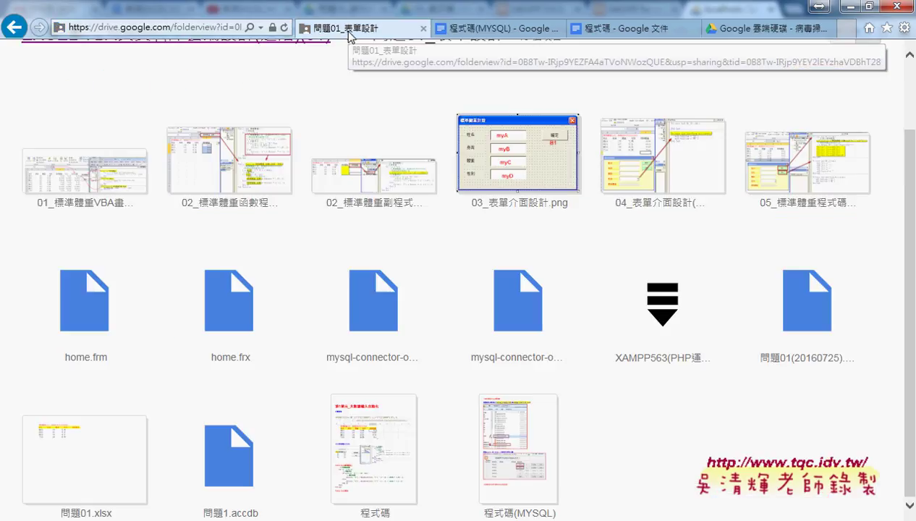